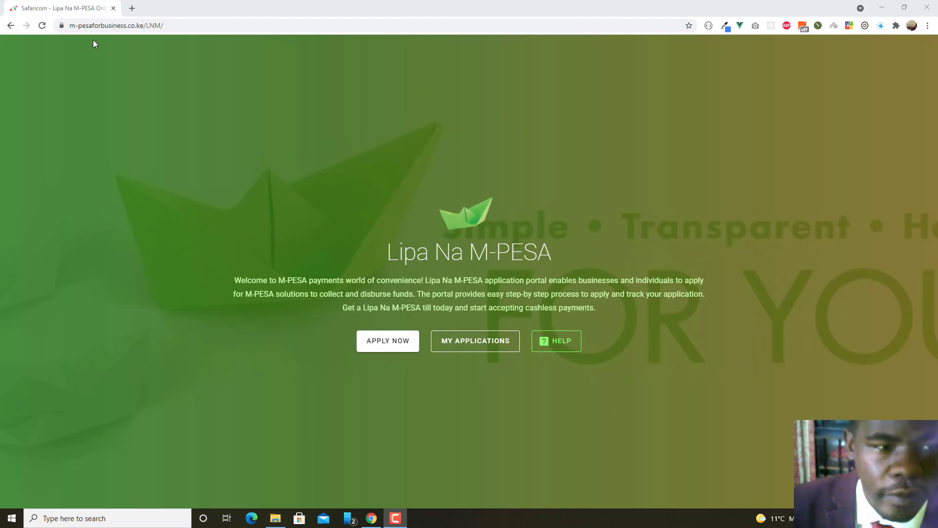
# Open the Products list from APPLY NOW on the Lipa Na M-PESA home page.
pyautogui.click(396, 350)
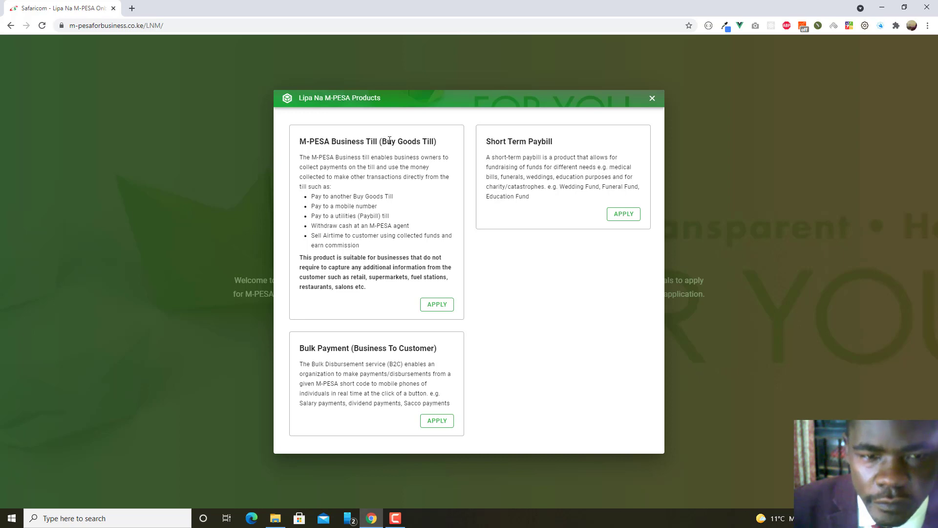
# Open the Short Term Paybill categories, after briefly highlighting the Buy Goods Till title.
pyautogui.moveTo(383, 141); pyautogui.dragTo(434, 140)
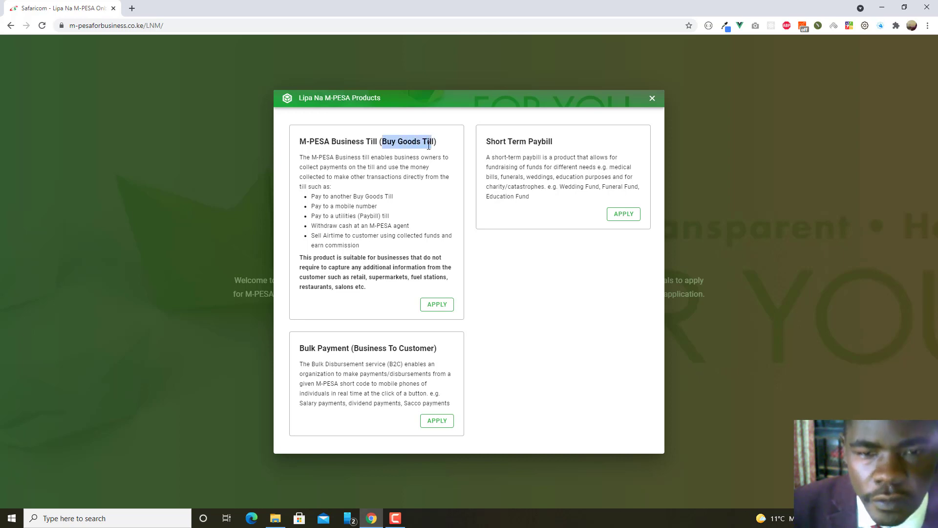
pyautogui.click(430, 145)
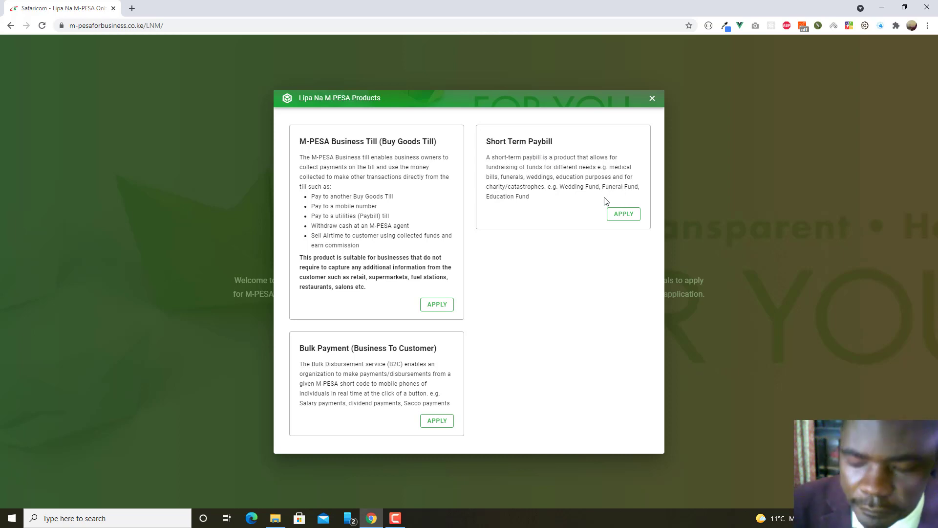
pyautogui.click(621, 216)
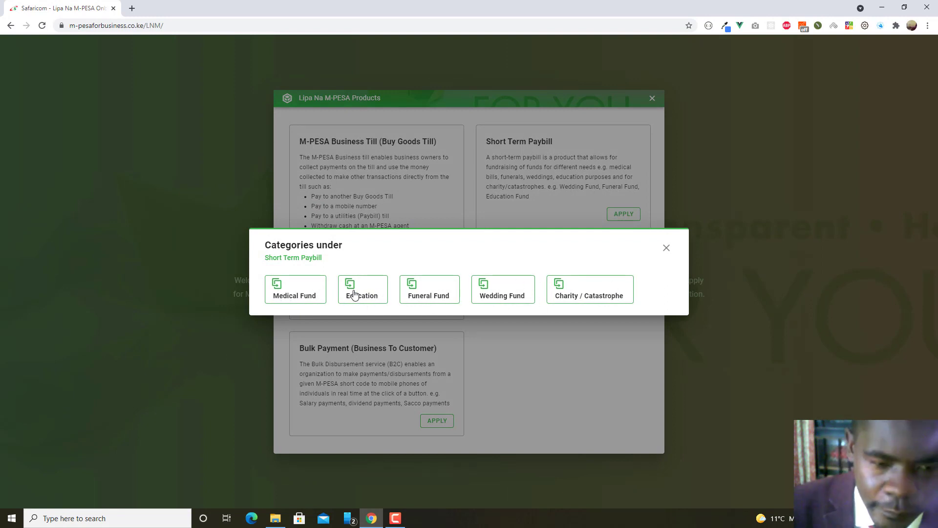
# View and close the Medical Fund and Education requirements, then close the Short Term Paybill categories.
pyautogui.click(288, 289)
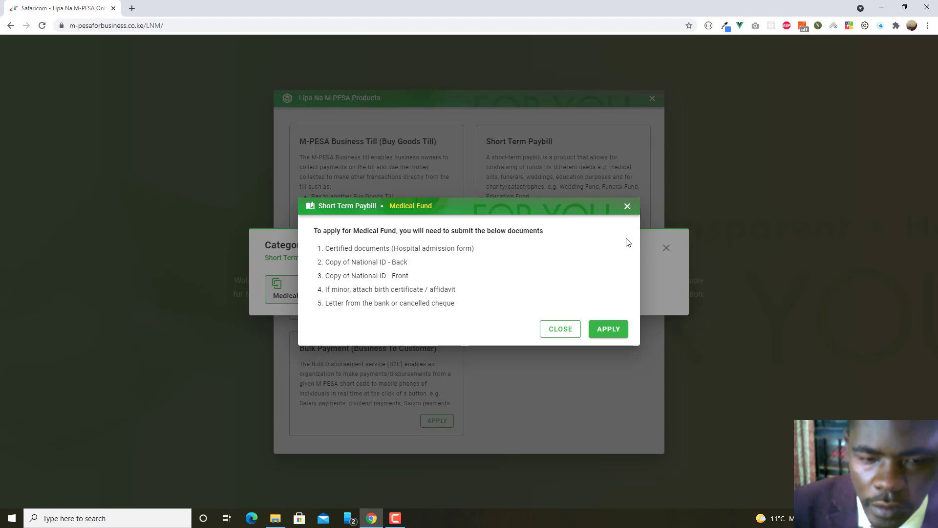
pyautogui.click(628, 206)
pyautogui.click(368, 293)
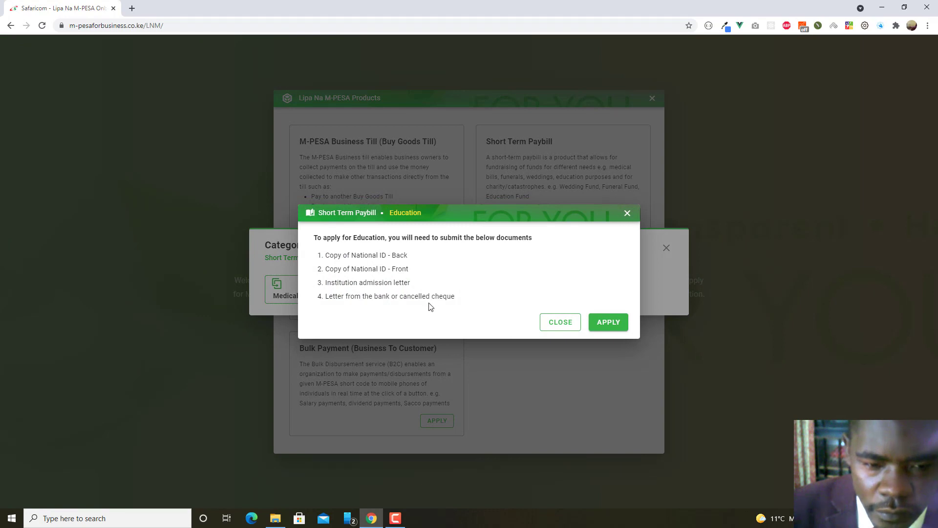
pyautogui.click(626, 213)
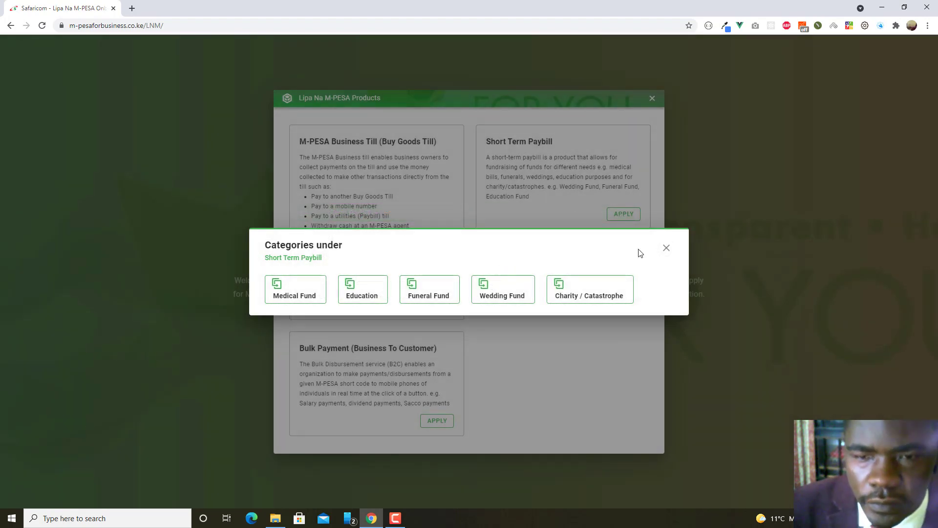
pyautogui.click(661, 252)
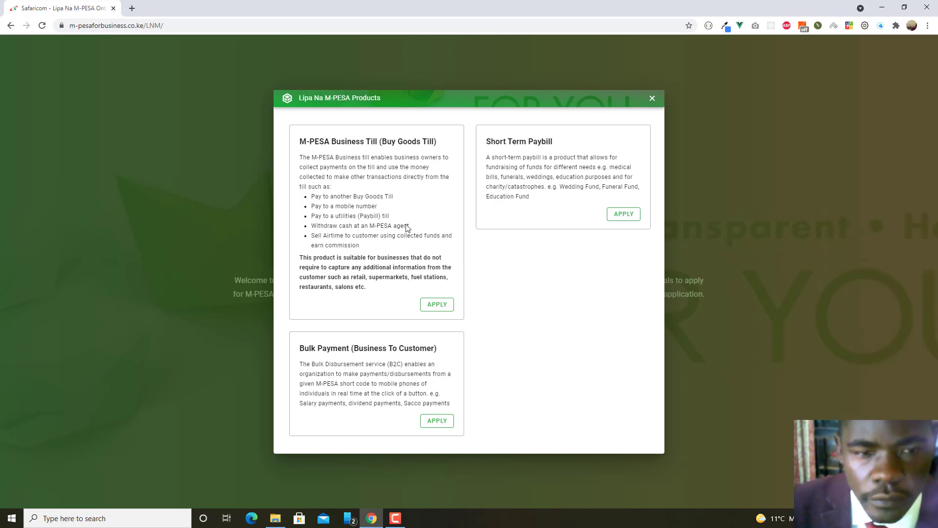
# Show the National ID requirements for M-PESA Business Till Individual settling to owner's M-PESA only.
pyautogui.click(438, 305)
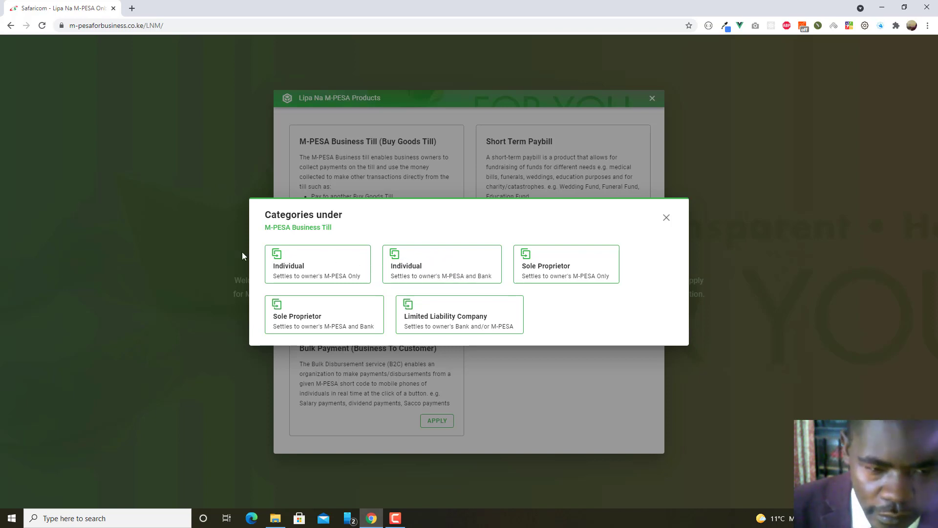
pyautogui.click(316, 267)
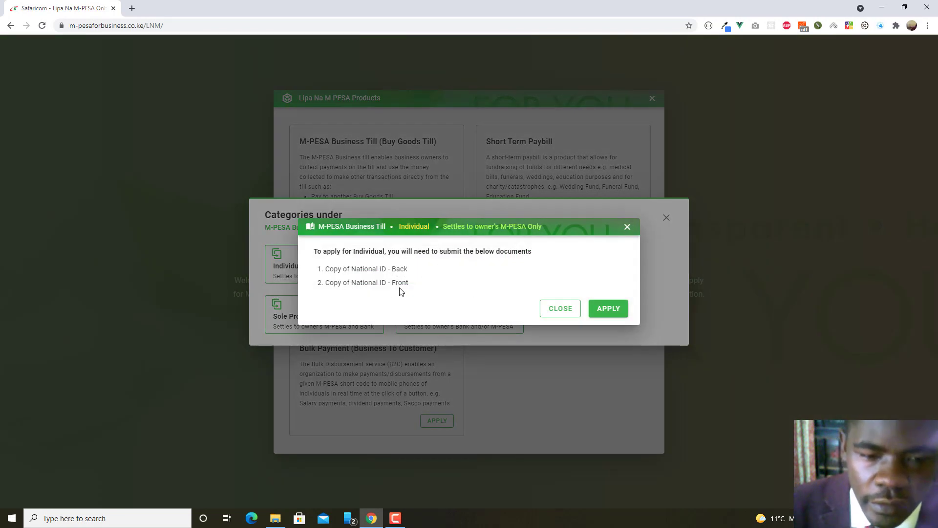
# Close the Individual (M-PESA only) documents dialog.
pyautogui.click(568, 311)
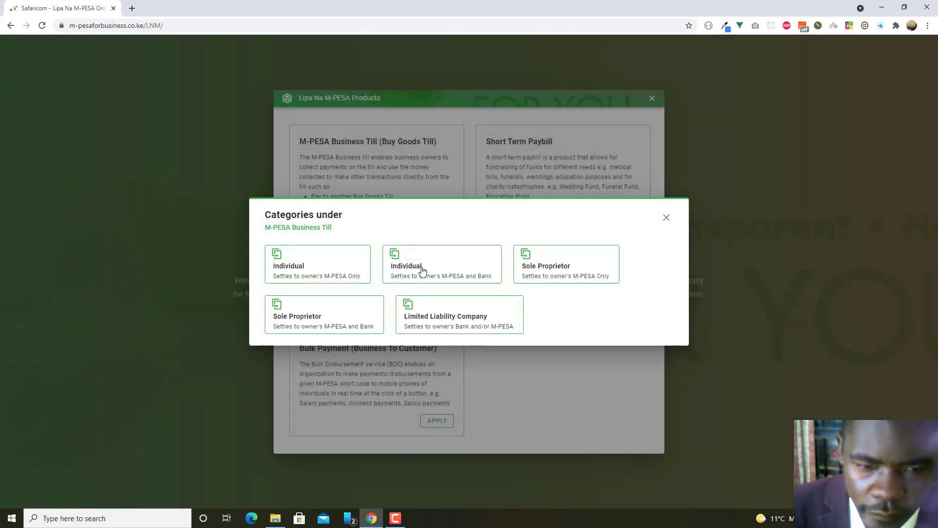
pyautogui.click(421, 269)
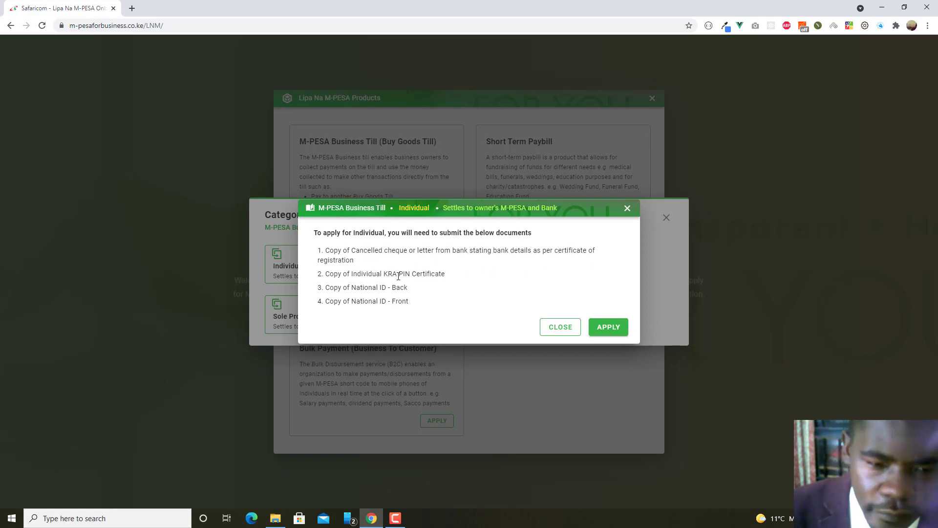
pyautogui.moveTo(327, 250); pyautogui.dragTo(362, 262)
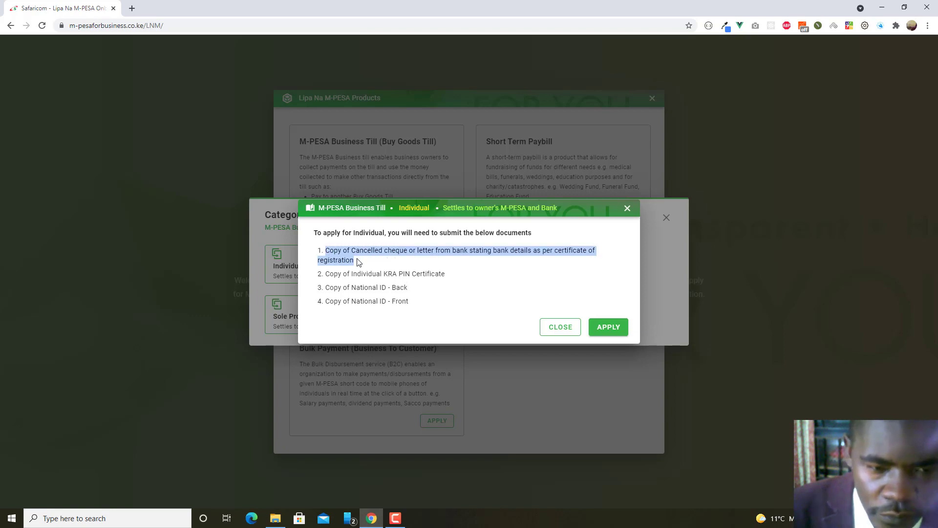
pyautogui.click(361, 262)
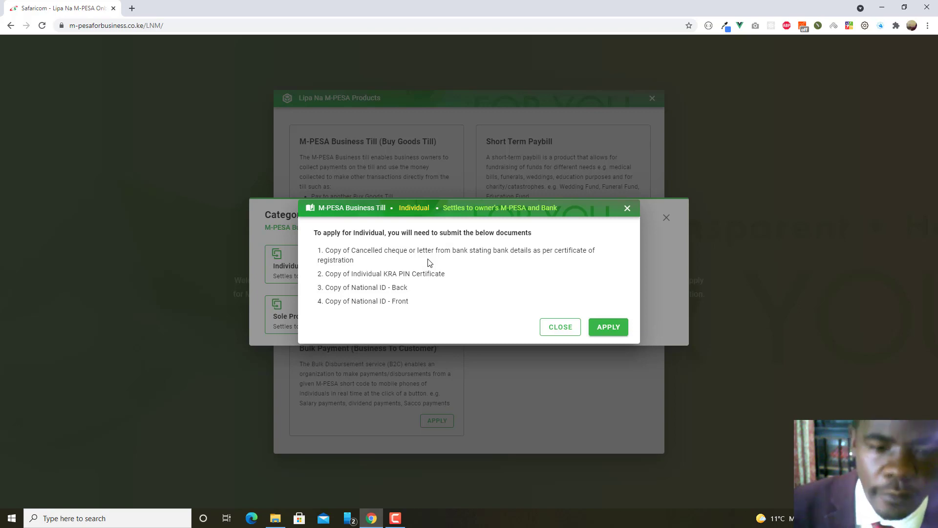
pyautogui.click(562, 330)
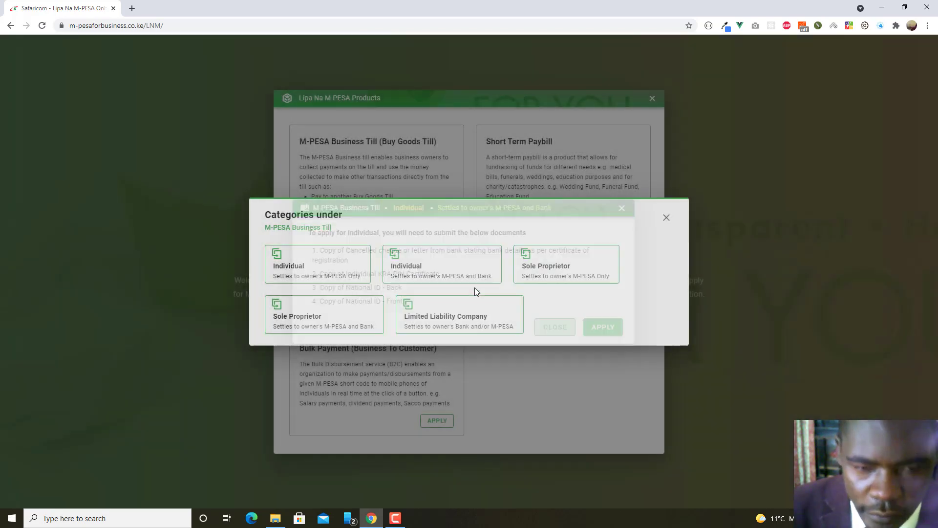
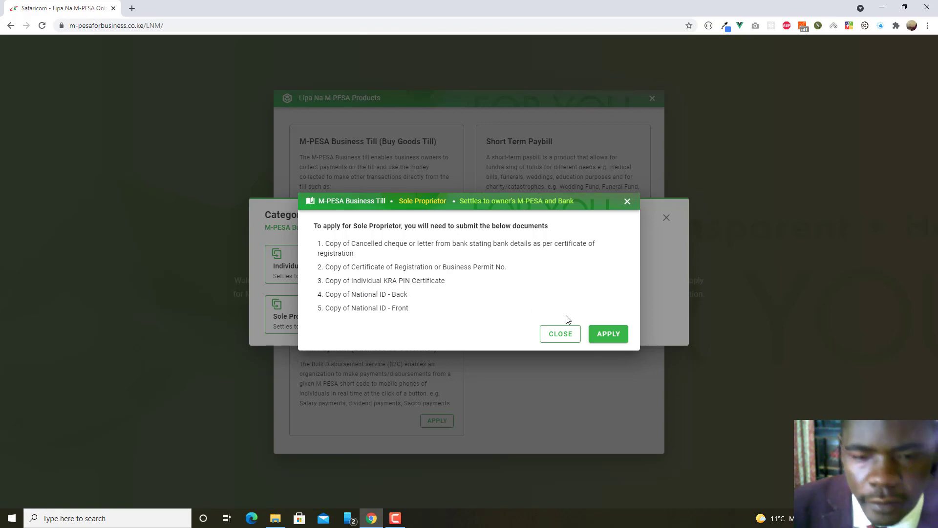
# Check the Limited Liability Company documents, then apply as Sole Proprietor settling to M-PESA and Bank.
pyautogui.click(557, 333)
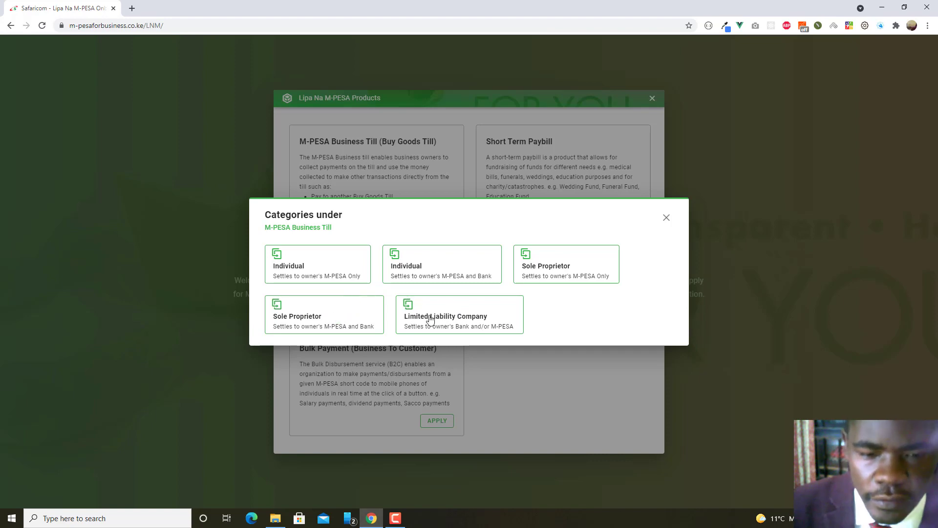
pyautogui.click(478, 318)
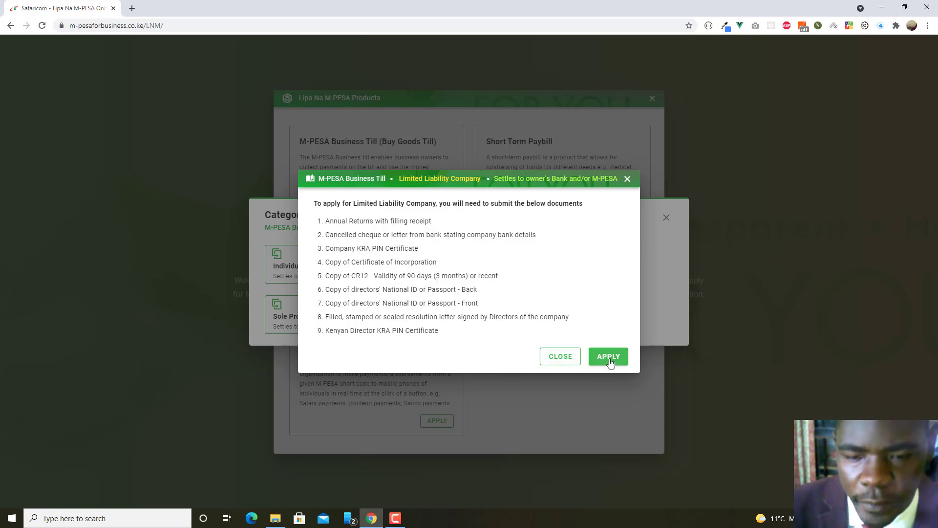
pyautogui.click(562, 358)
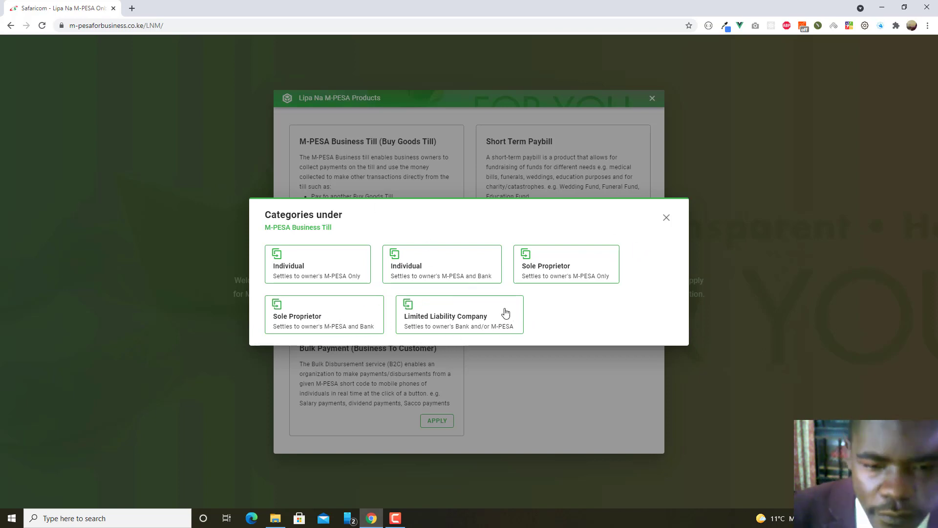
pyautogui.click(304, 319)
pyautogui.click(606, 334)
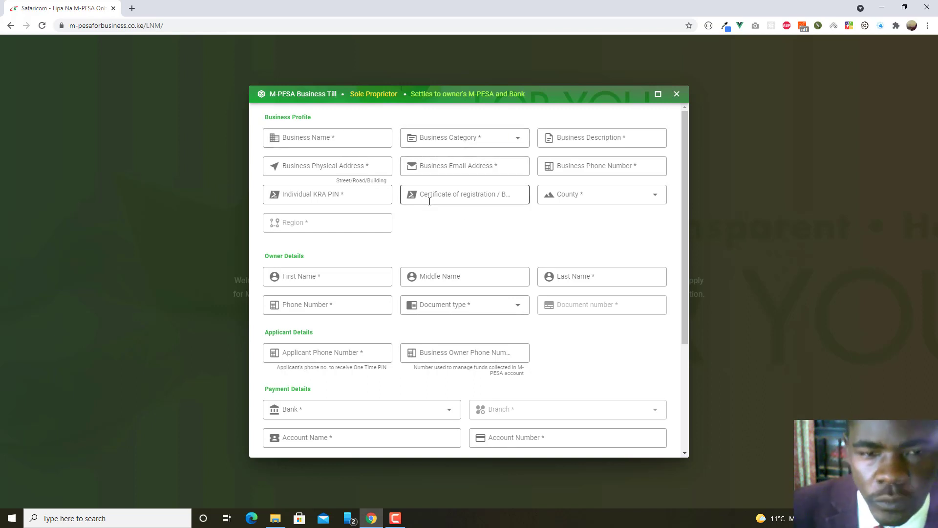
# Leave the Business Email Address field empty and scroll through the form.
pyautogui.click(477, 166)
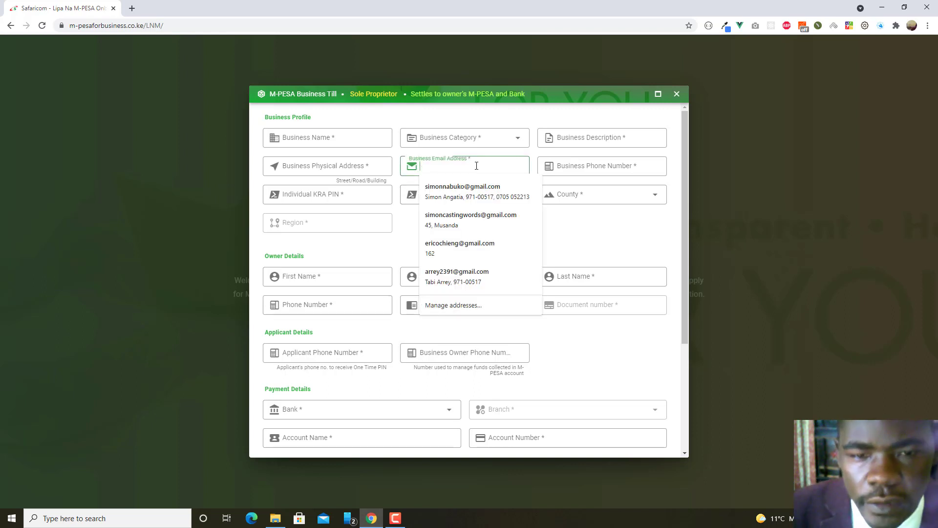
pyautogui.click(405, 232)
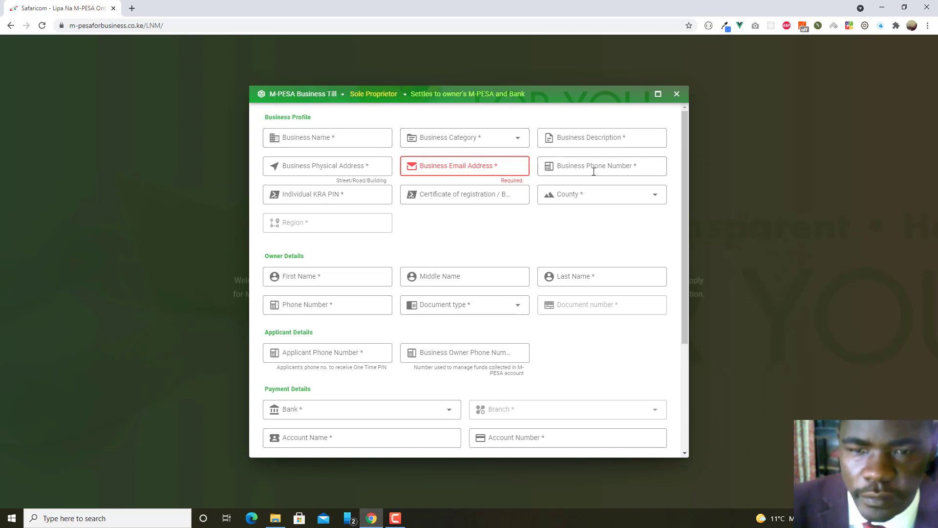
pyautogui.scroll(-4, 544, 236)
pyautogui.scroll(4, 545, 237)
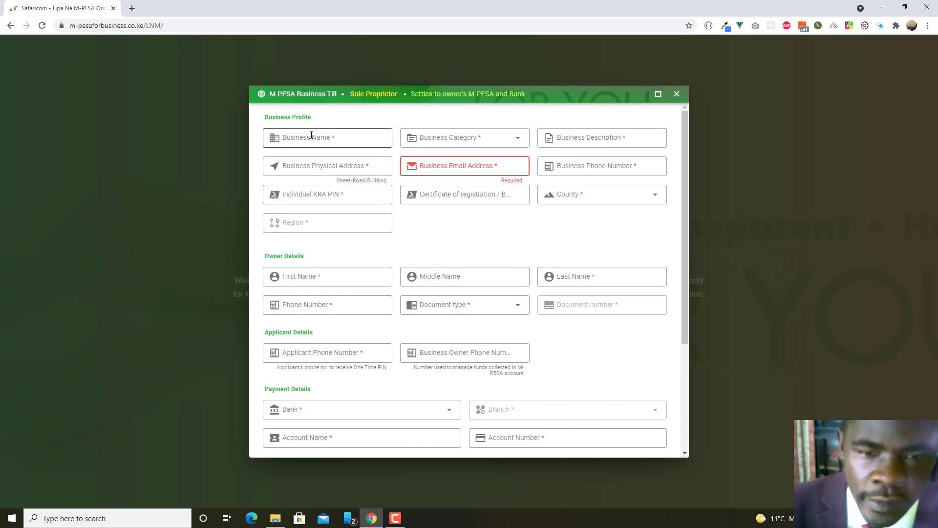
# Browse the Business Category options without choosing one, then scroll the unfilled form.
pyautogui.click(512, 141)
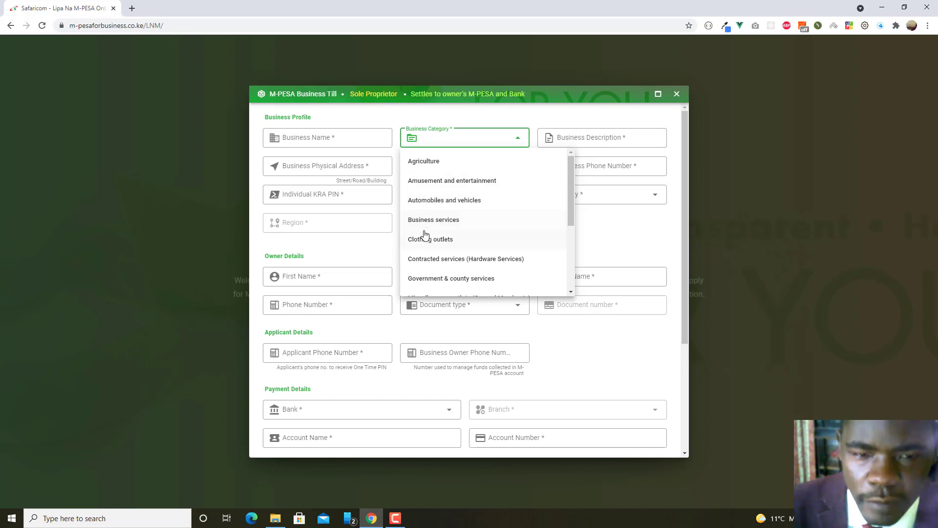
pyautogui.scroll(-3, 434, 263)
pyautogui.scroll(4, 442, 262)
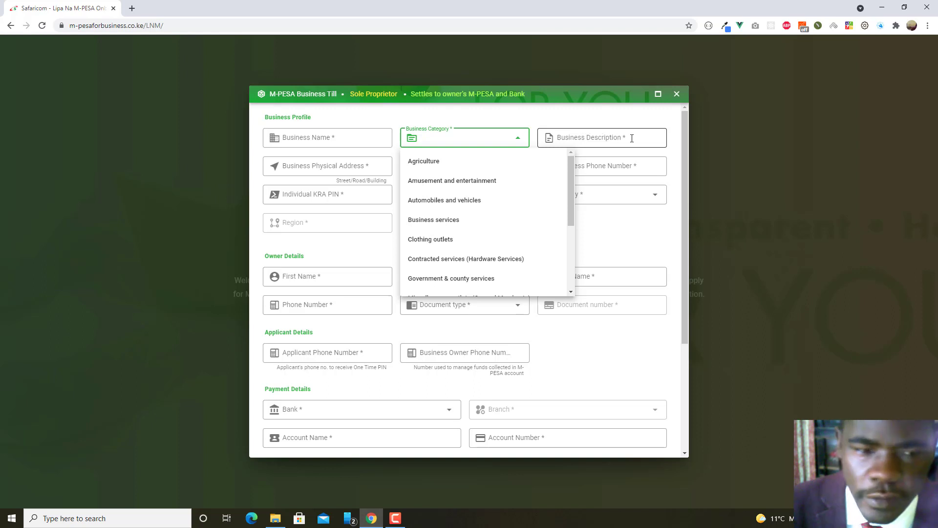
pyautogui.click(673, 209)
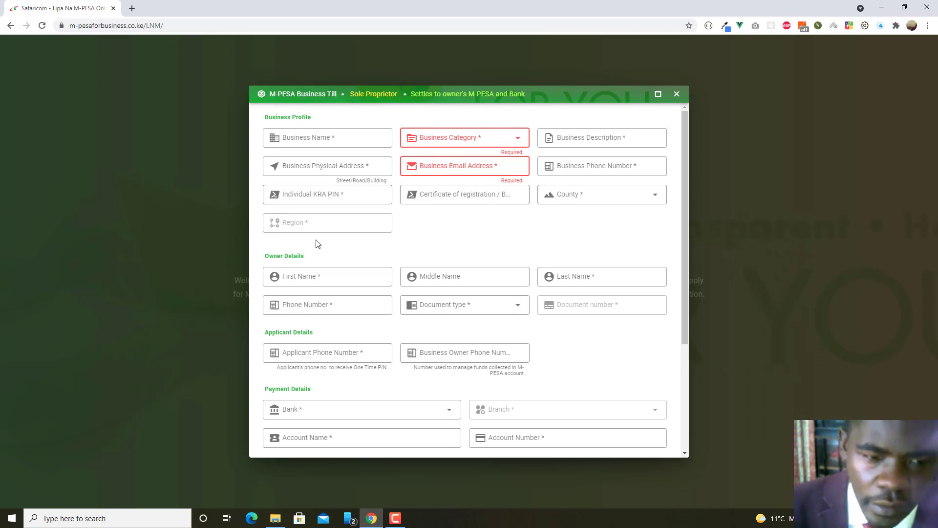
pyautogui.scroll(-4, 450, 258)
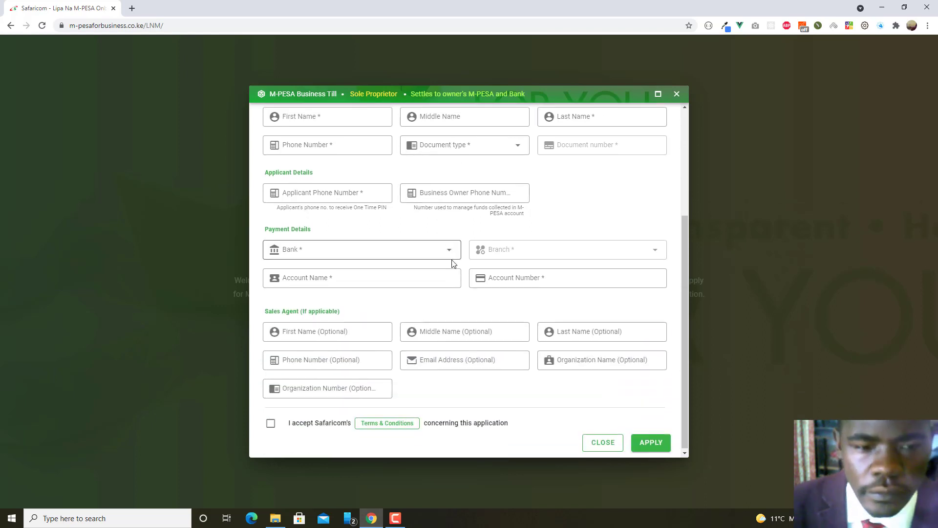
pyautogui.scroll(1, 450, 263)
pyautogui.scroll(-1, 451, 262)
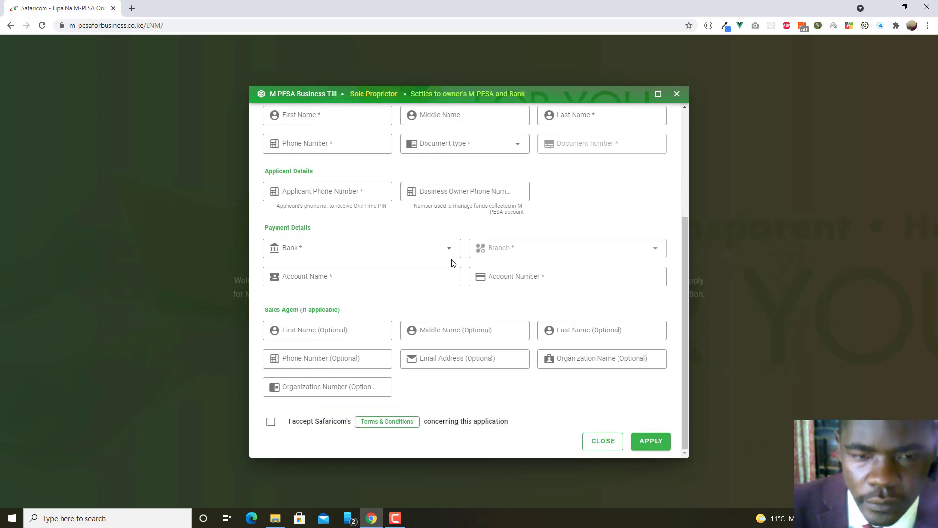
pyautogui.scroll(4, 406, 215)
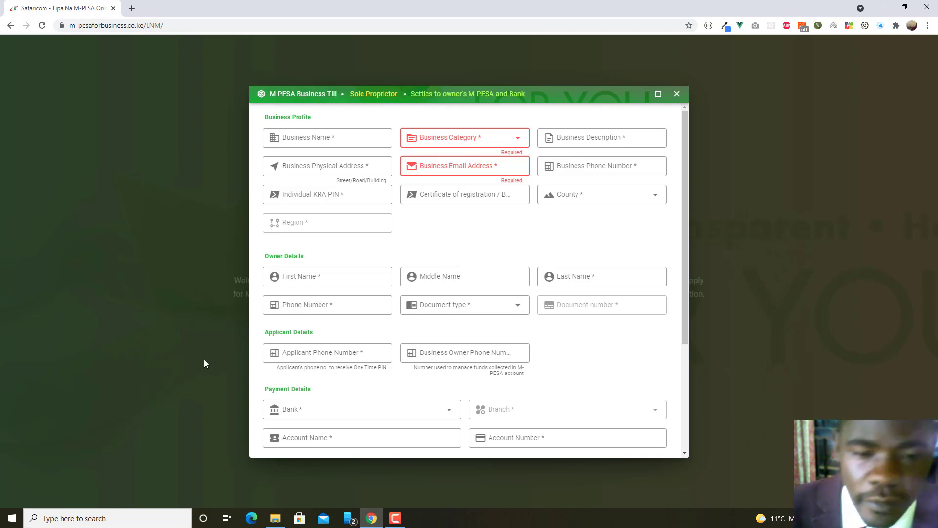
pyautogui.scroll(-4, 513, 258)
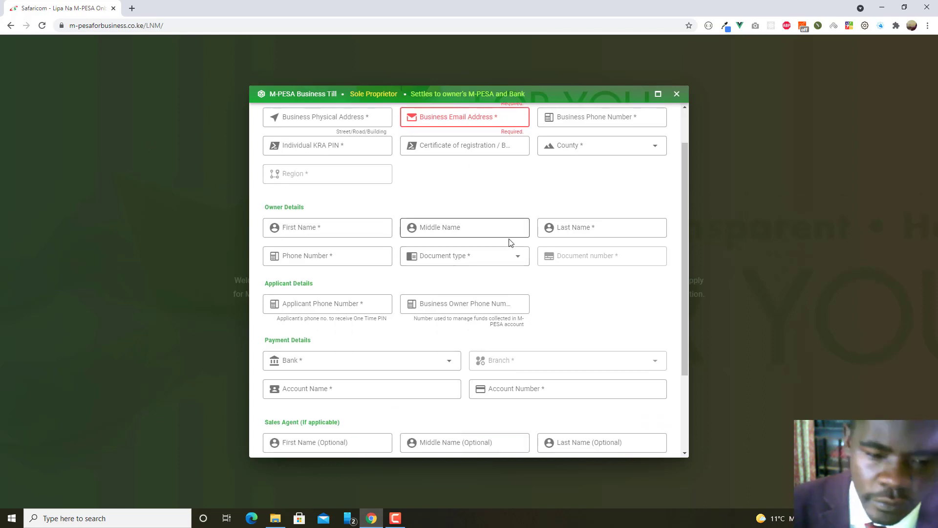
pyautogui.scroll(3, 511, 248)
pyautogui.scroll(1, 511, 249)
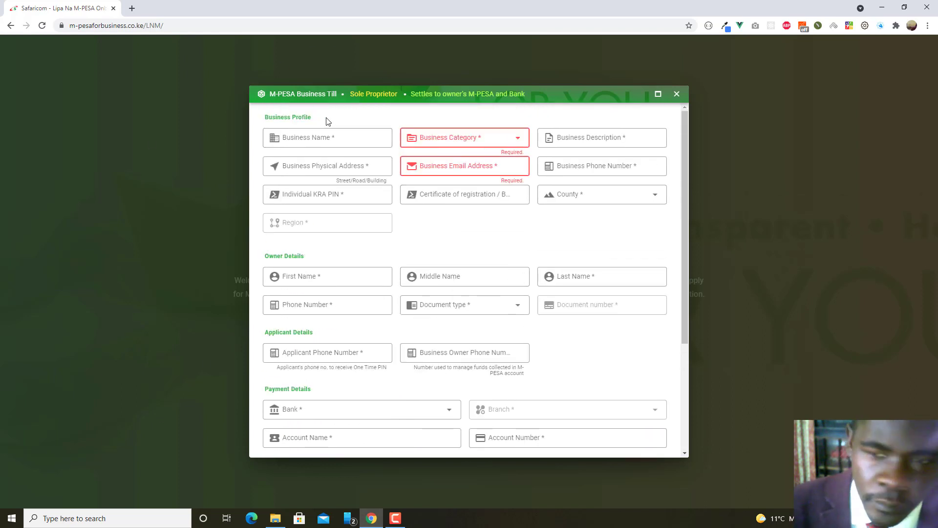
pyautogui.click(677, 95)
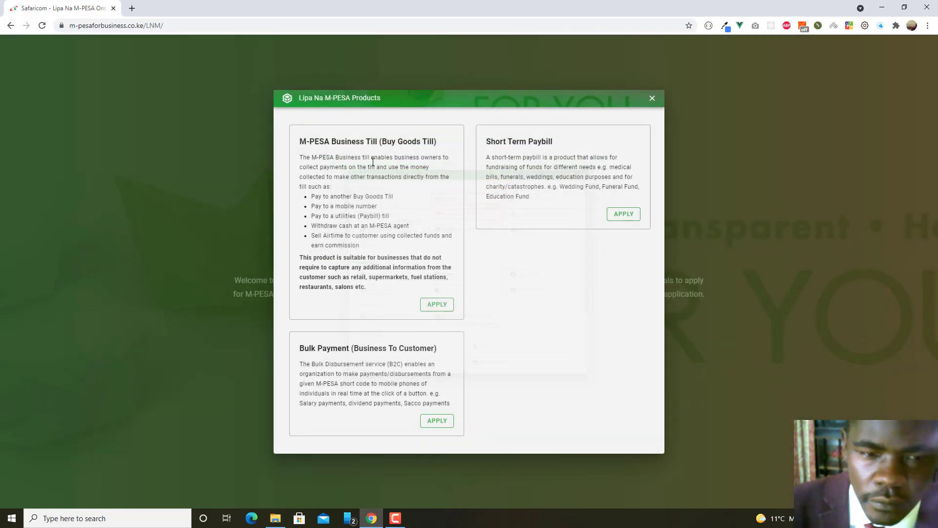
pyautogui.click(437, 304)
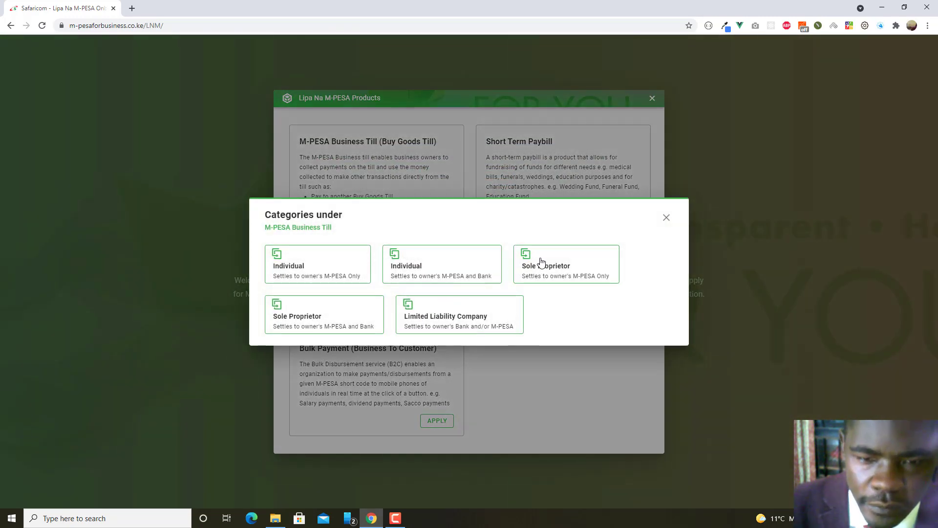
pyautogui.click(445, 268)
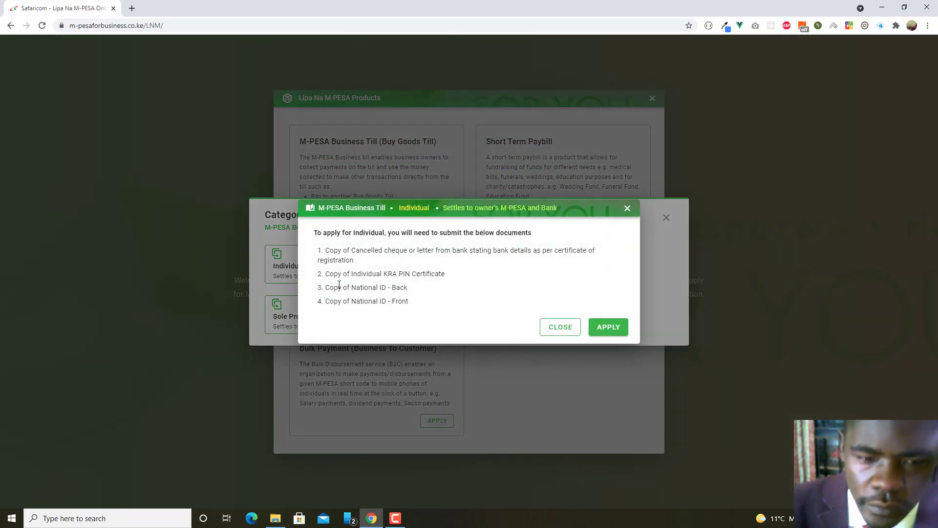
pyautogui.click(608, 327)
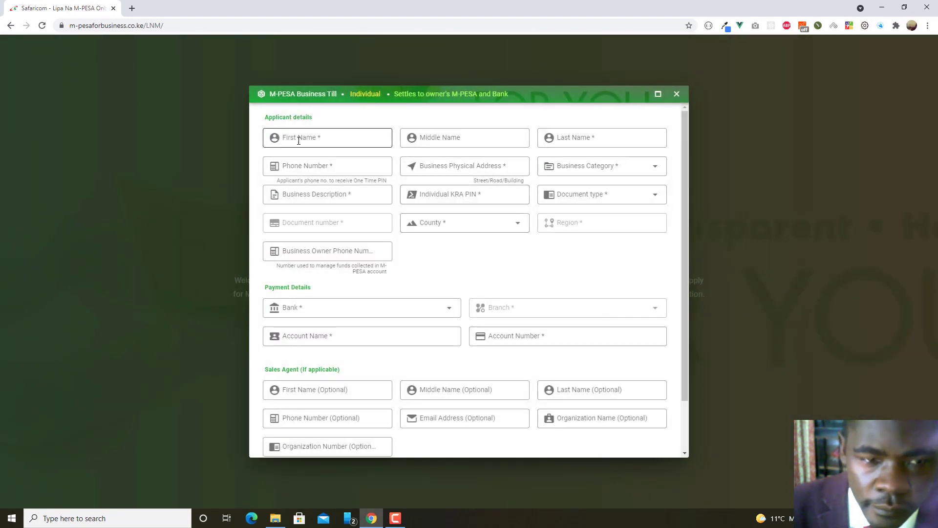
pyautogui.click(320, 142)
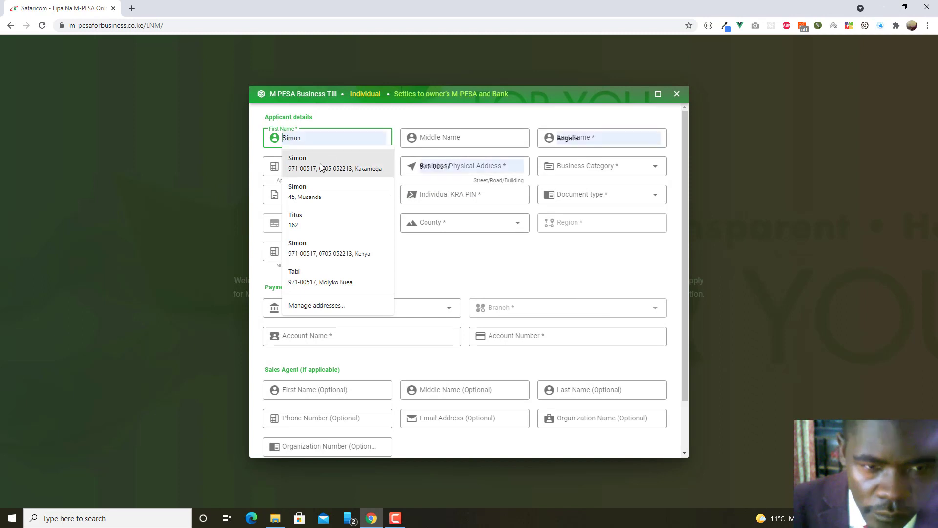
pyautogui.click(626, 121)
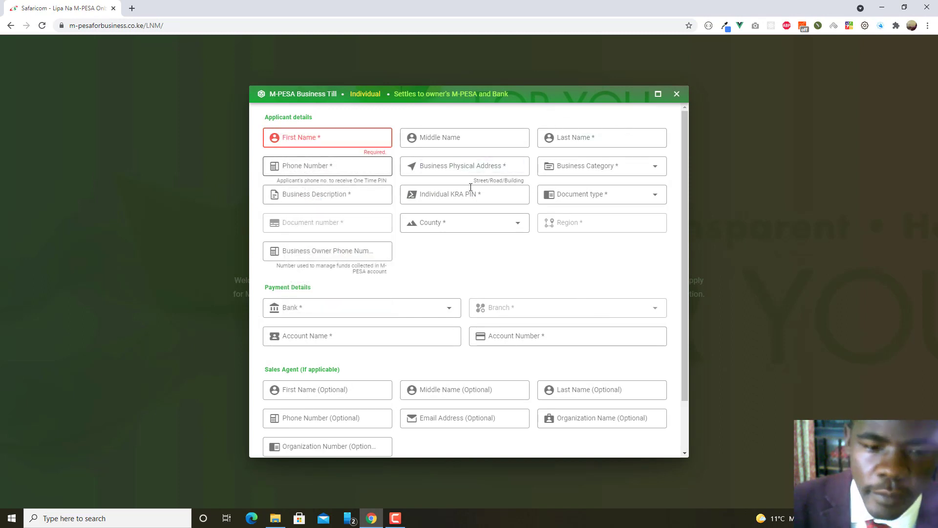
pyautogui.scroll(-2, 474, 406)
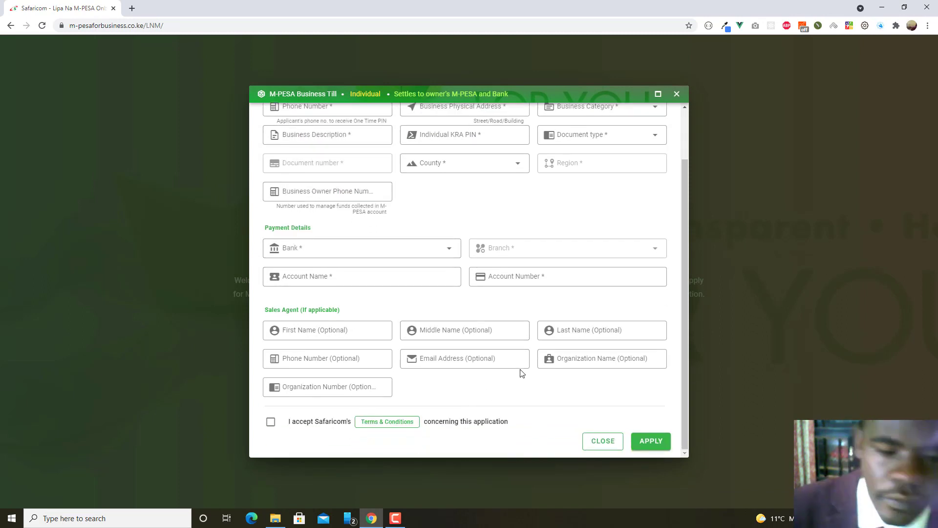
pyautogui.scroll(2, 636, 153)
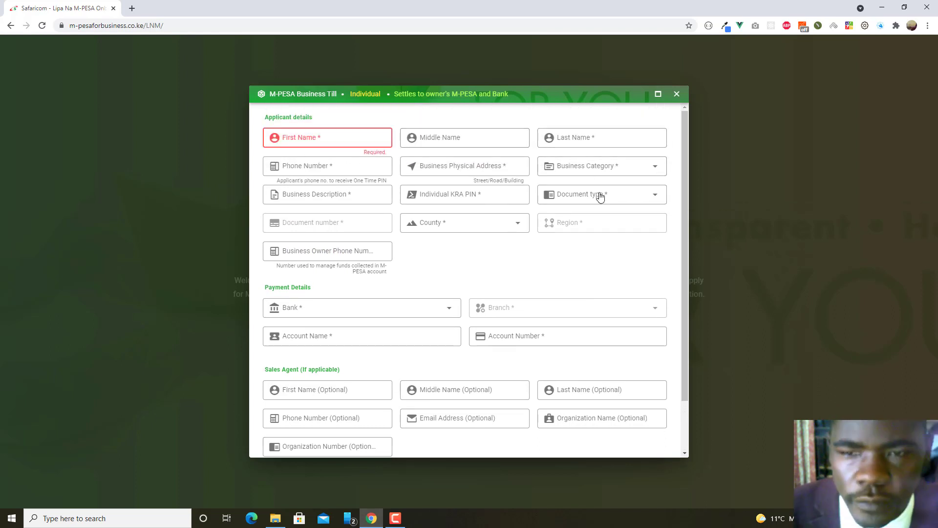
pyautogui.click(677, 94)
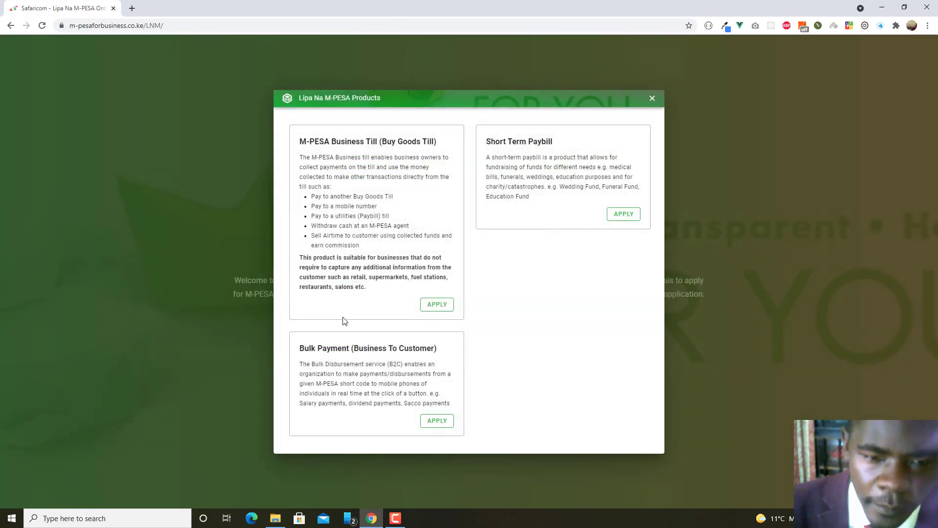
# Reopen Buy Goods Till, view the Individual (M-PESA only) documents, then close the categories dialog.
pyautogui.click(435, 304)
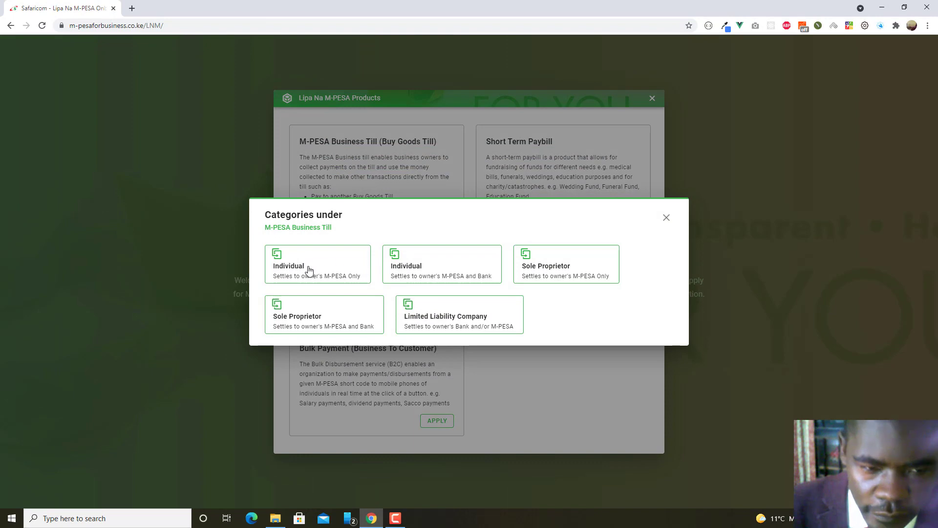
pyautogui.click(325, 274)
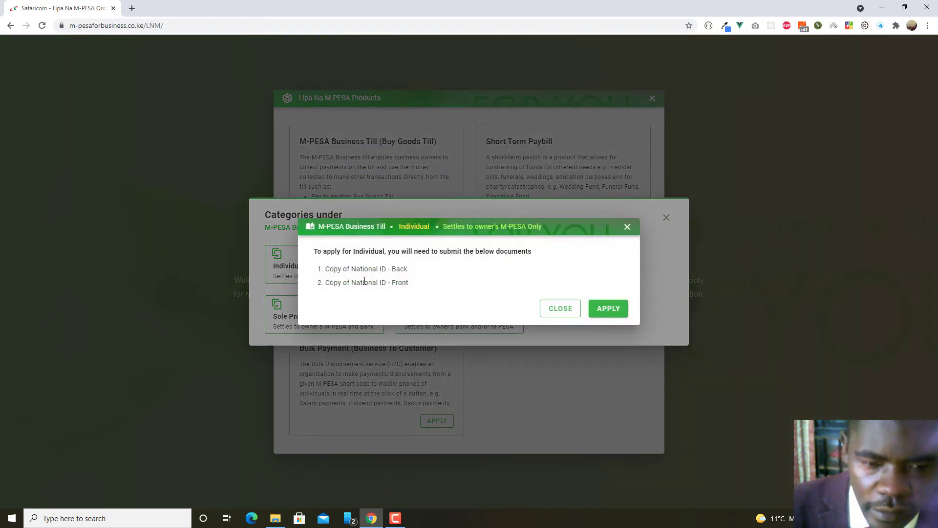
pyautogui.click(626, 227)
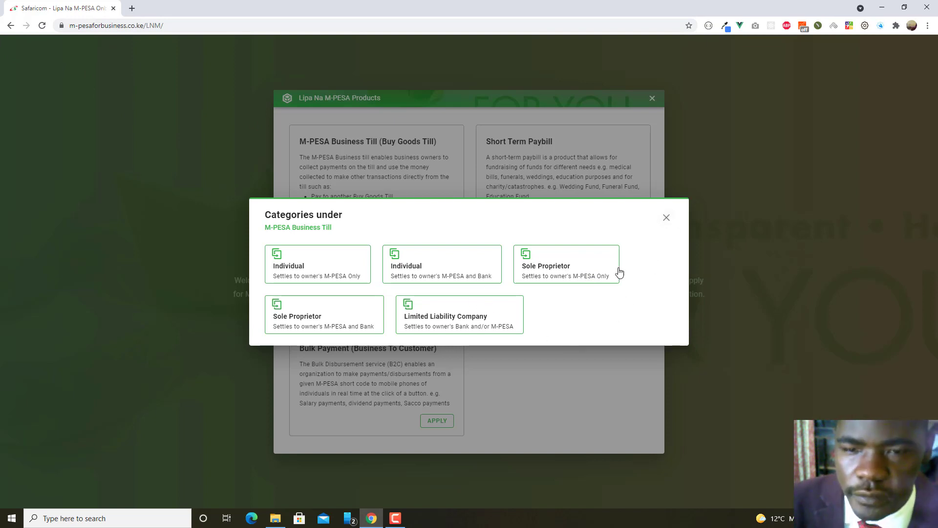
pyautogui.click(666, 218)
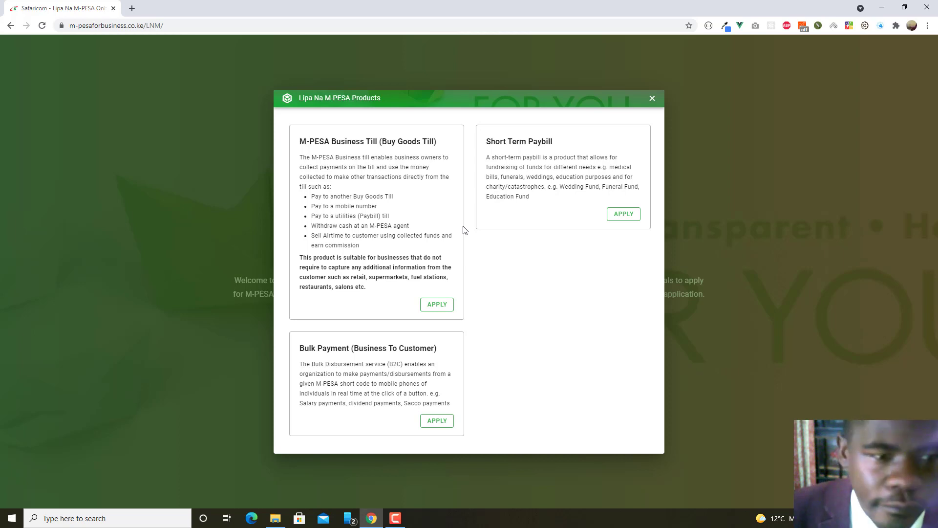
# In a new tab, search 'org' and open org.ke.m-pesa.com, accepting the certificate.
pyautogui.click(132, 8)
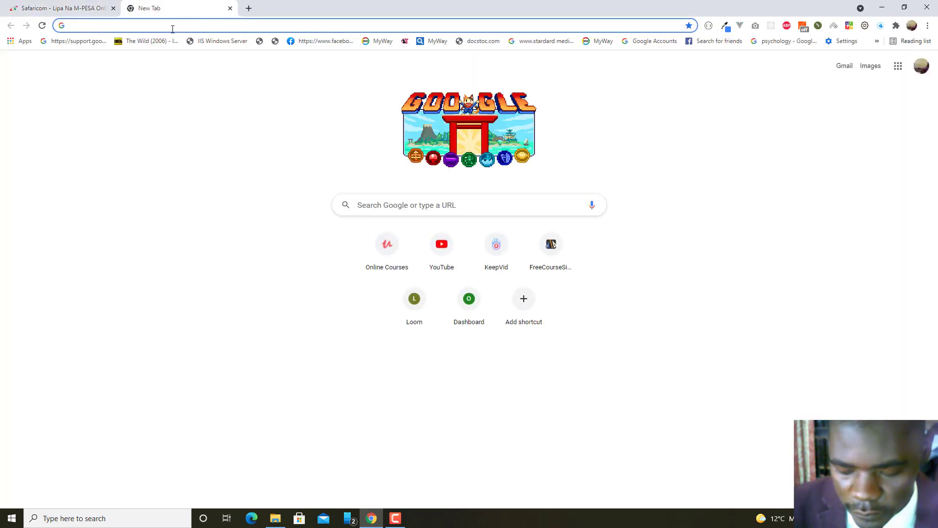
pyautogui.write('org')
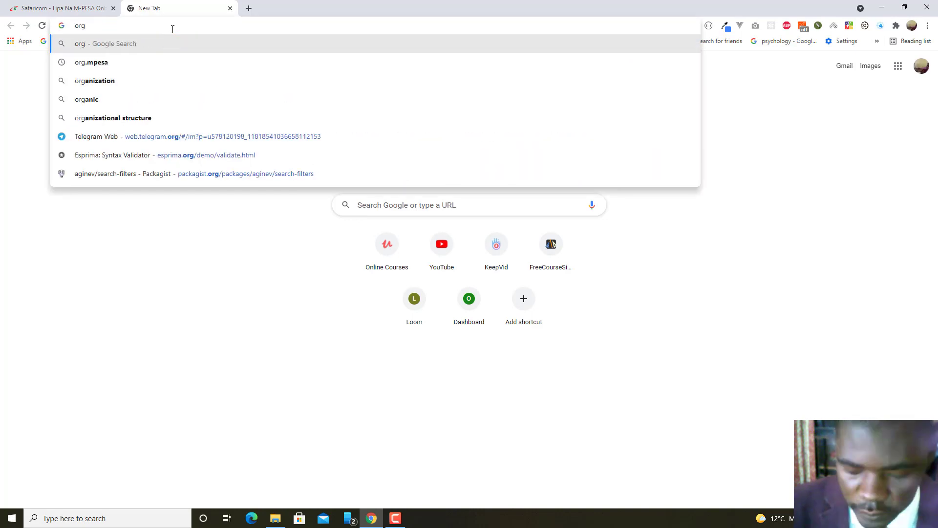
pyautogui.click(104, 62)
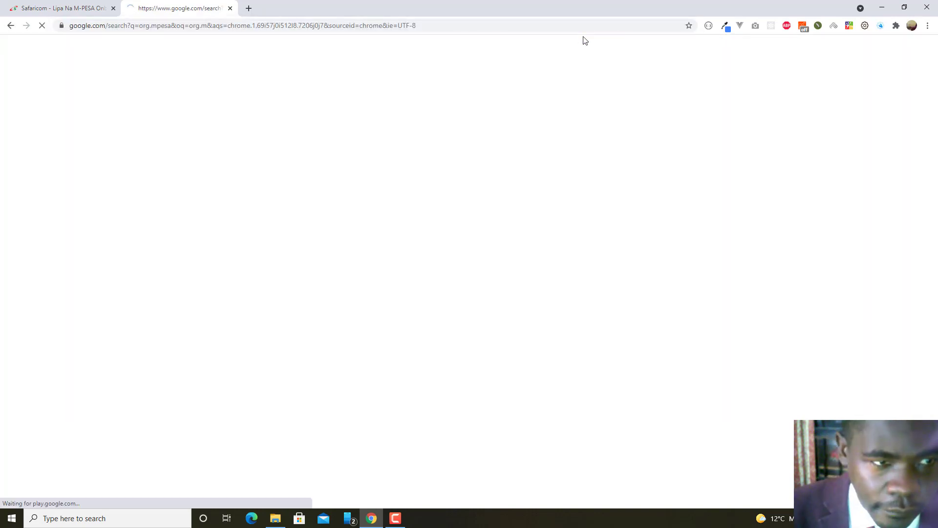
pyautogui.click(126, 143)
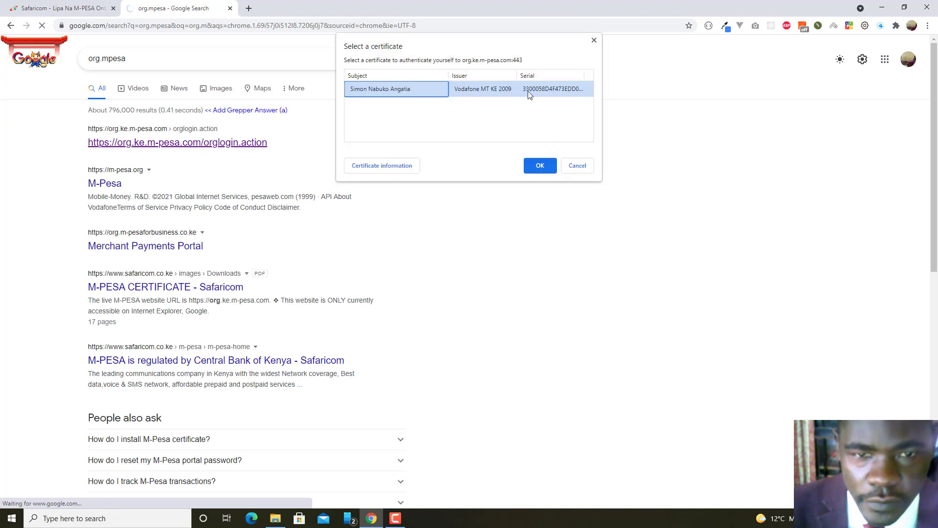
pyautogui.click(539, 166)
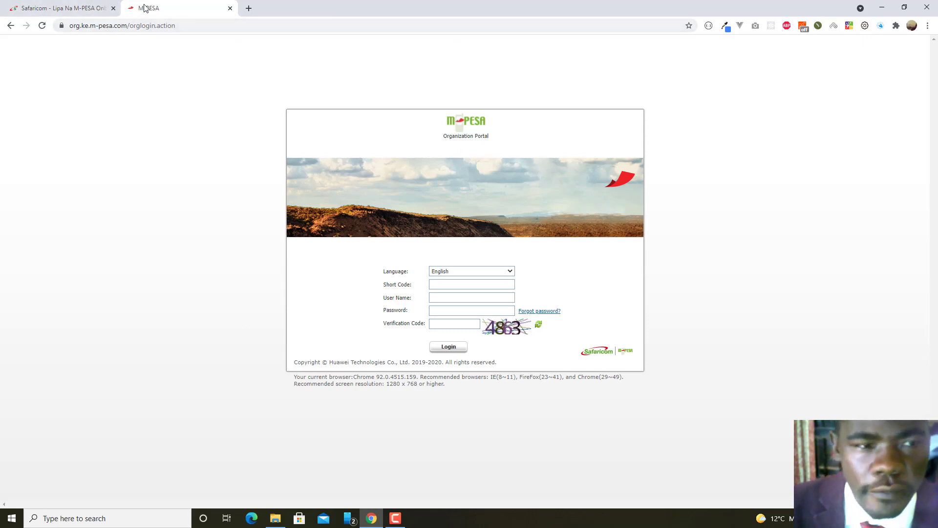
# Open another blank tab, type and cut out a business e-mail address, then return to the portal.
pyautogui.click(249, 8)
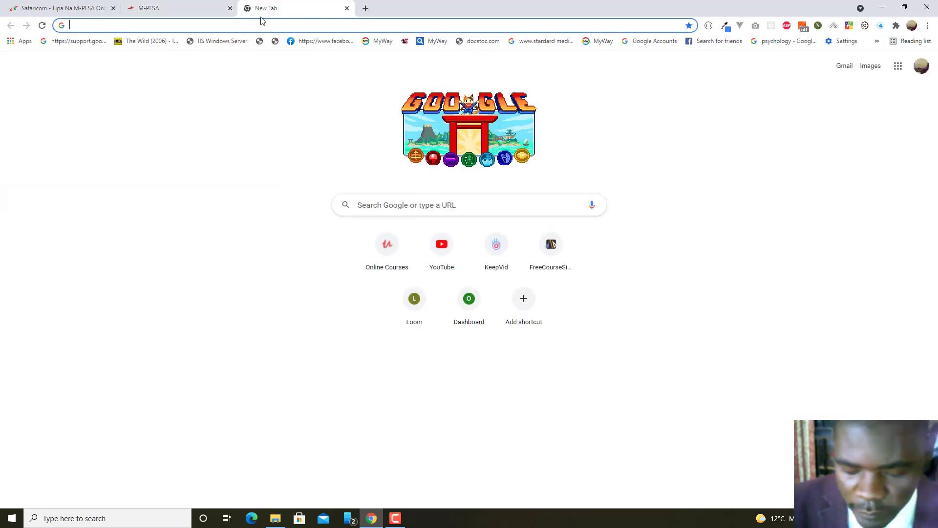
pyautogui.write('m')
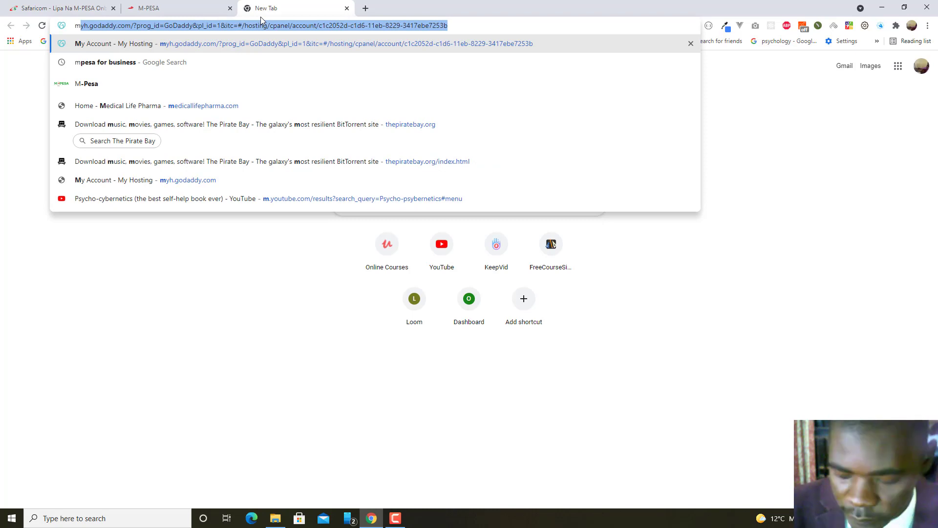
pyautogui.press('BackSpace')
pyautogui.write('M-')
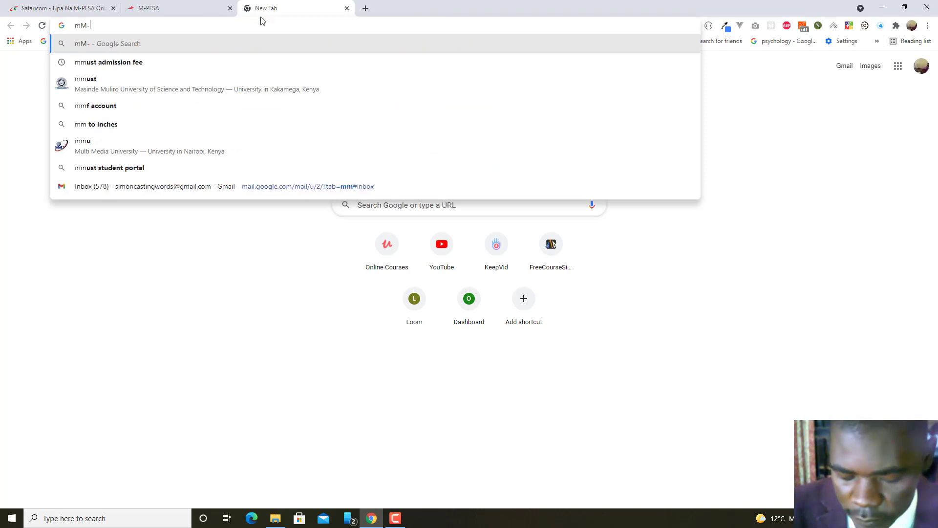
pyautogui.write('PESA')
pyautogui.press('BackSpace')
pyautogui.press('BackSpace')
pyautogui.press('BackSpace')
pyautogui.press('BackSpace')
pyautogui.press('BackSpace')
pyautogui.press('BackSpace')
pyautogui.press('BackSpace')
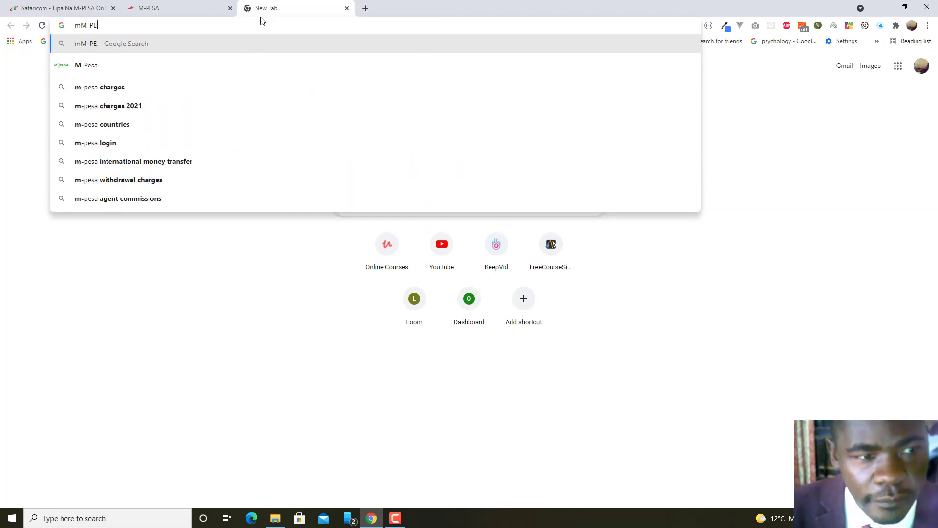
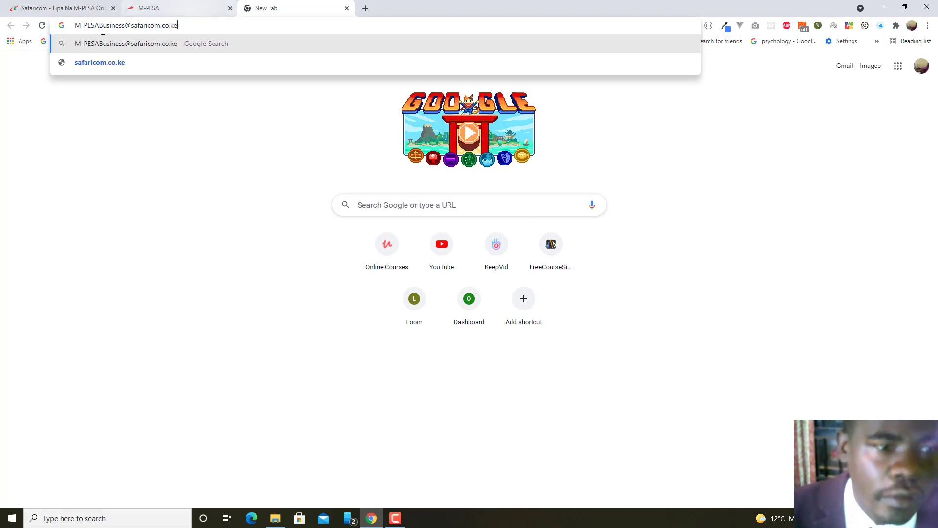
pyautogui.moveTo(75, 28); pyautogui.dragTo(185, 34)
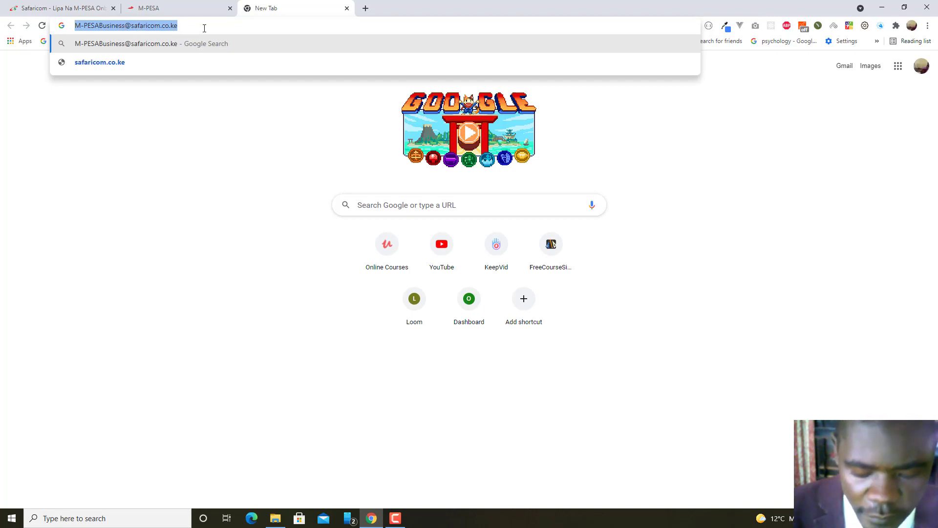
pyautogui.hotkey('ctrl', 'x')
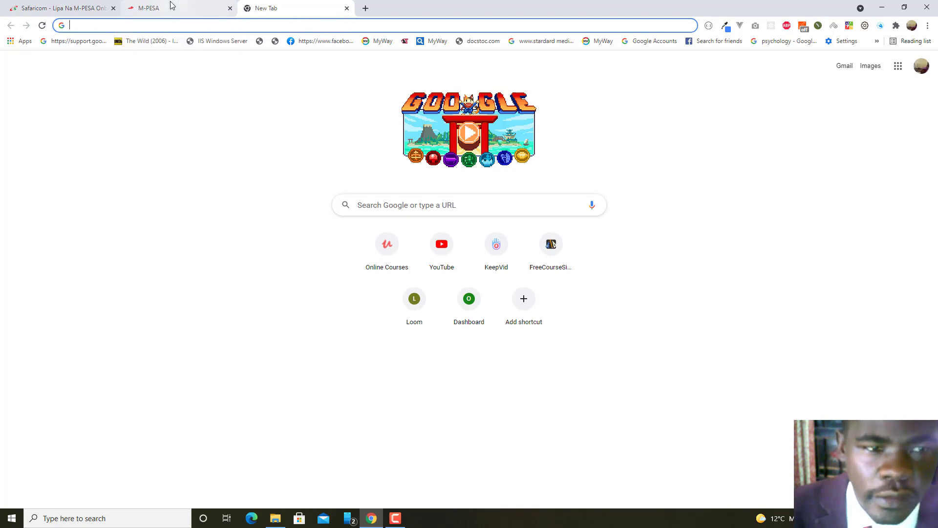
pyautogui.click(192, 7)
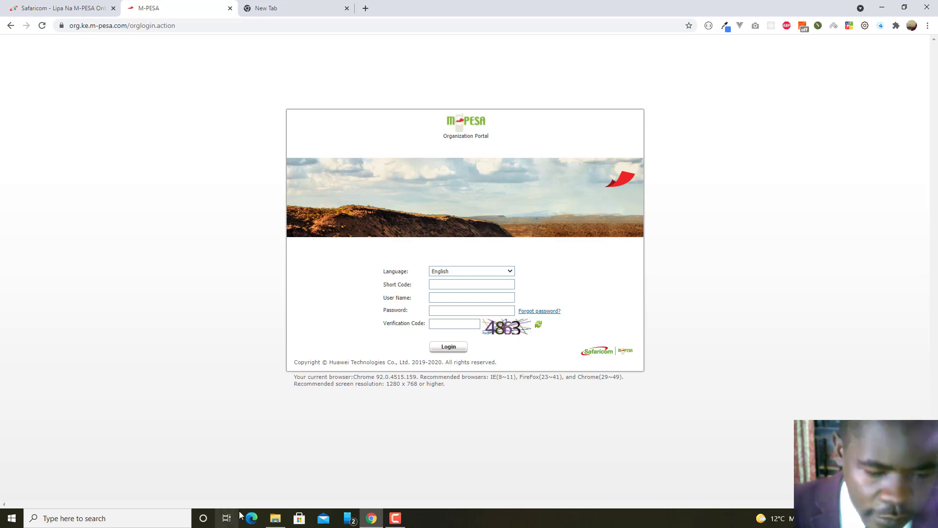
# Open M-PESA Business Administrator Form.pdf from Downloads in a third tab.
pyautogui.moveTo(273, 522)
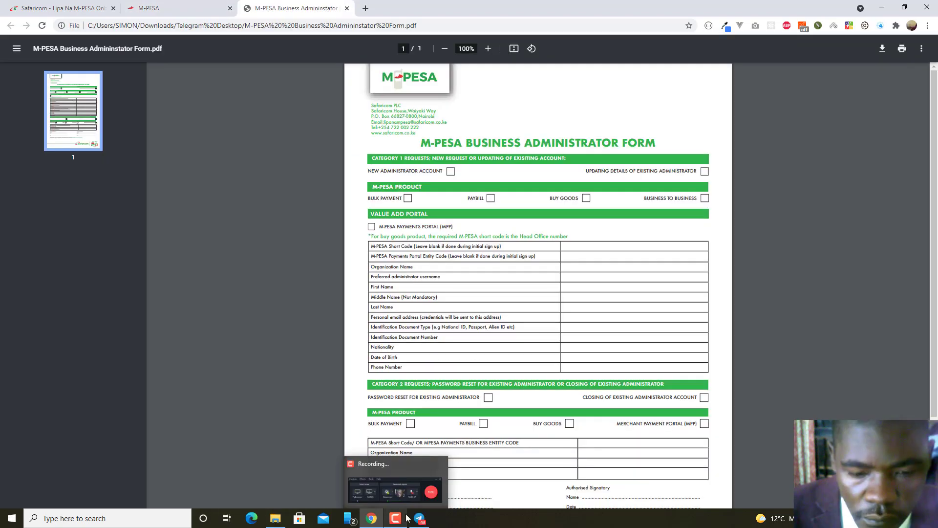
pyautogui.scroll(-3, 679, 247)
pyautogui.scroll(3, 638, 215)
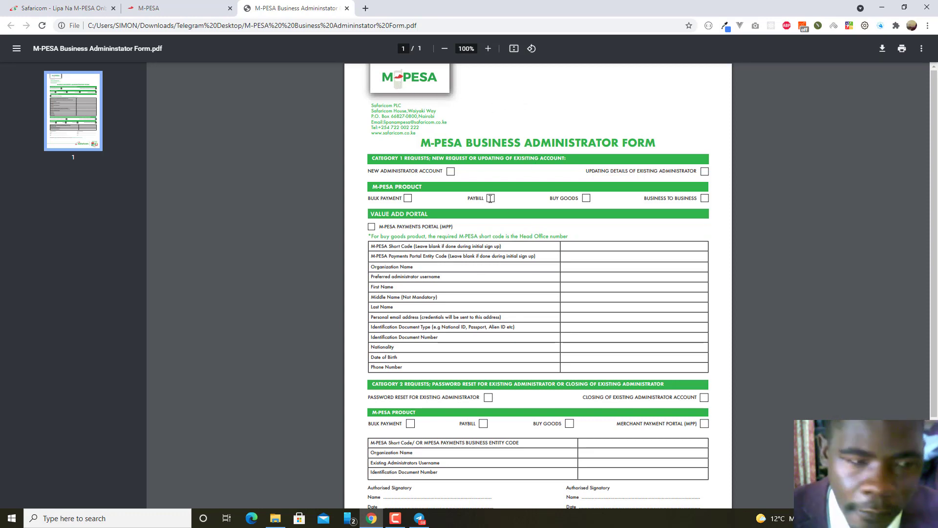
pyautogui.scroll(-1, 542, 264)
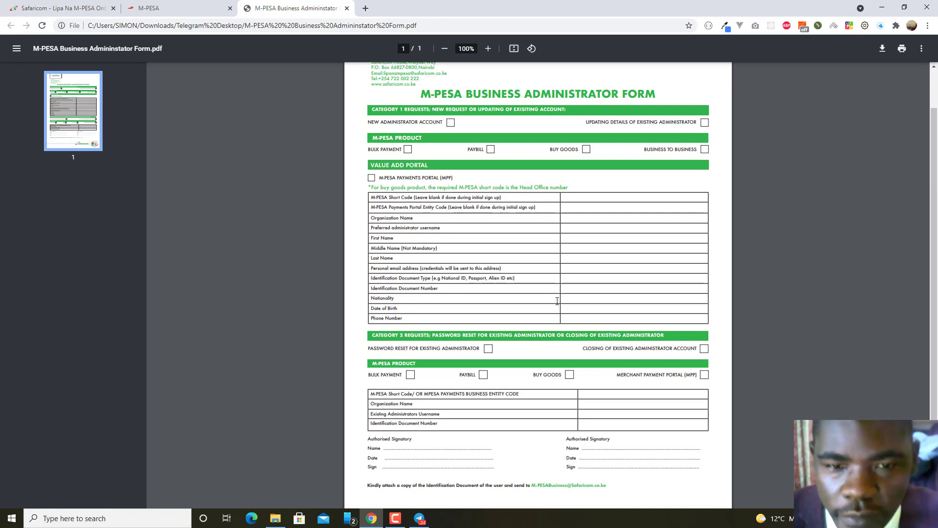
pyautogui.scroll(1, 560, 294)
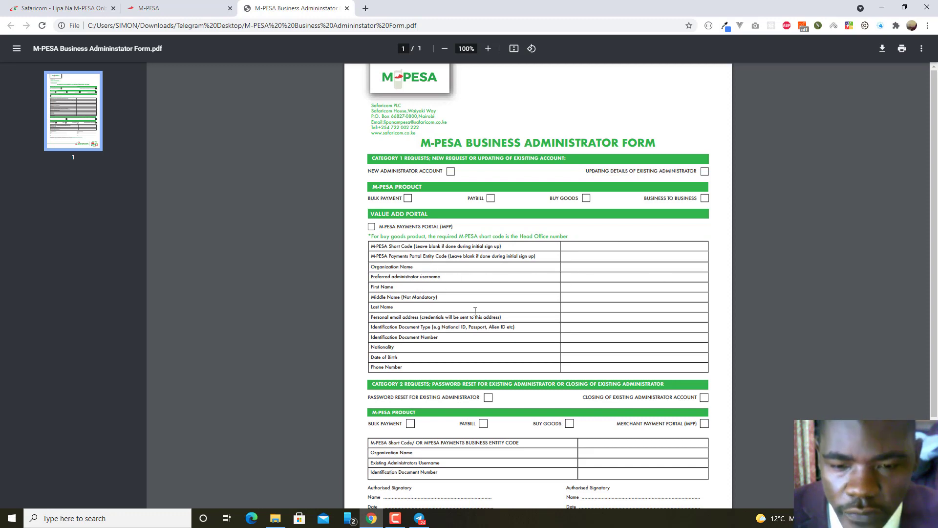
pyautogui.scroll(-1, 605, 331)
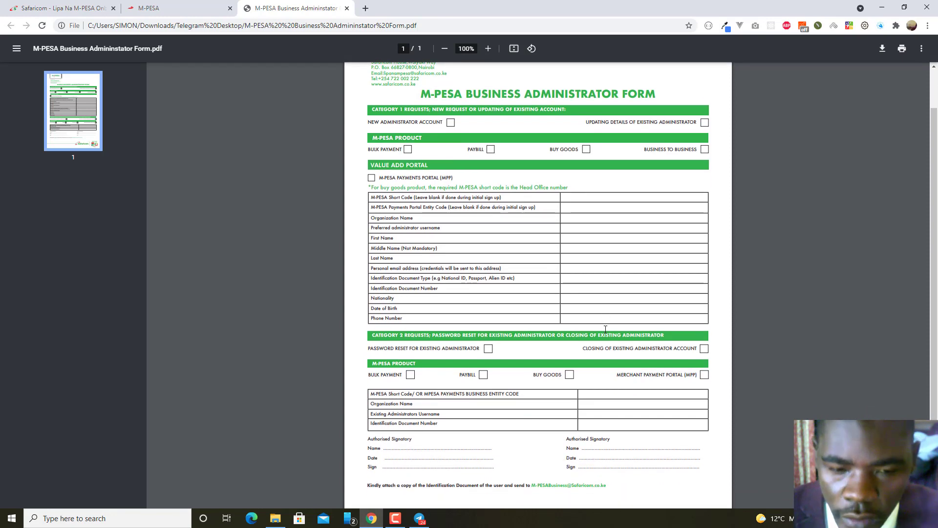
pyautogui.scroll(1, 404, 199)
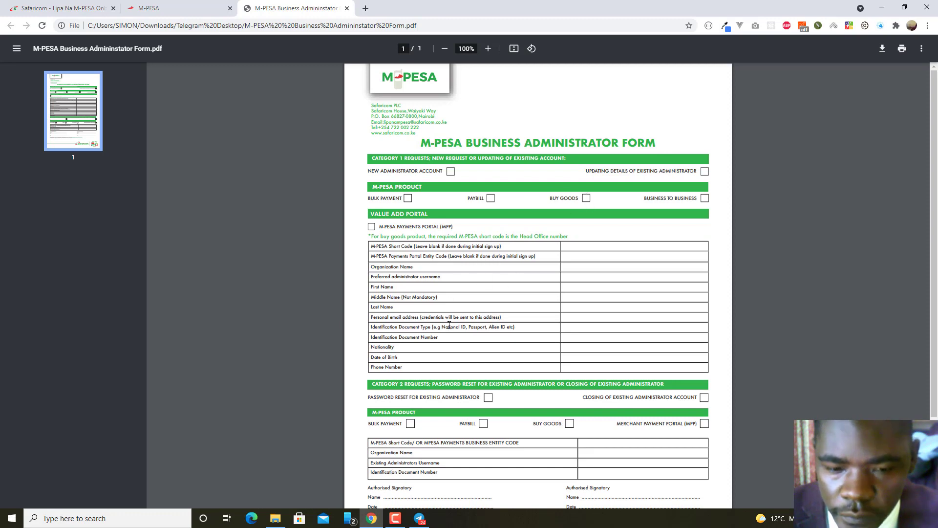
pyautogui.scroll(-2, 560, 226)
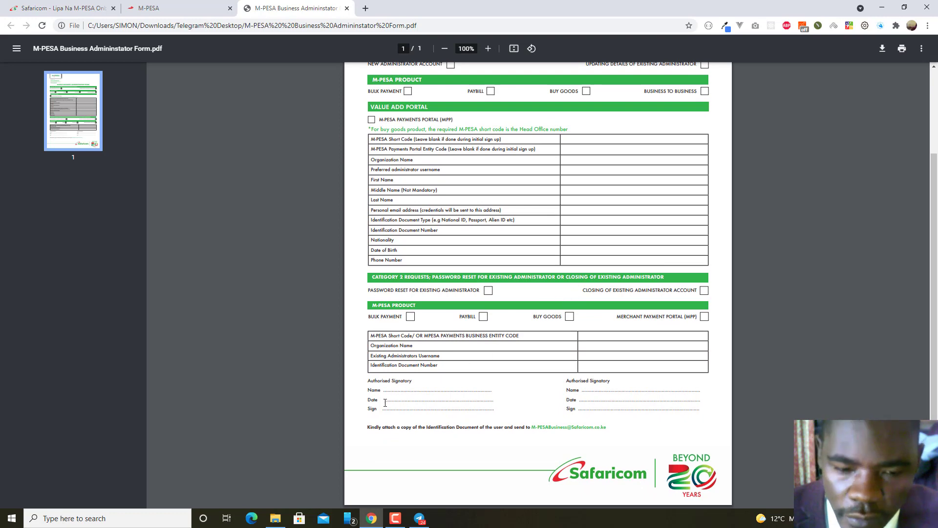
pyautogui.moveTo(388, 392); pyautogui.dragTo(403, 397)
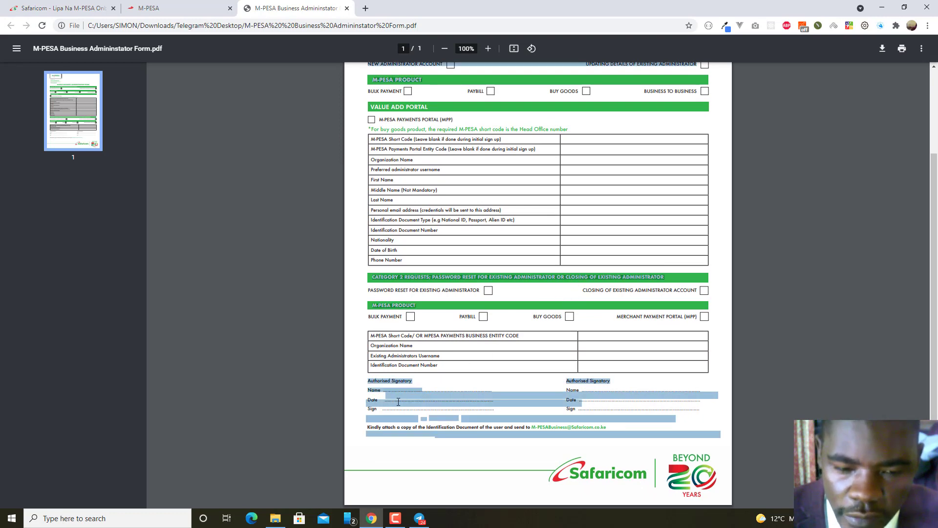
pyautogui.click(404, 415)
pyautogui.scroll(3, 455, 371)
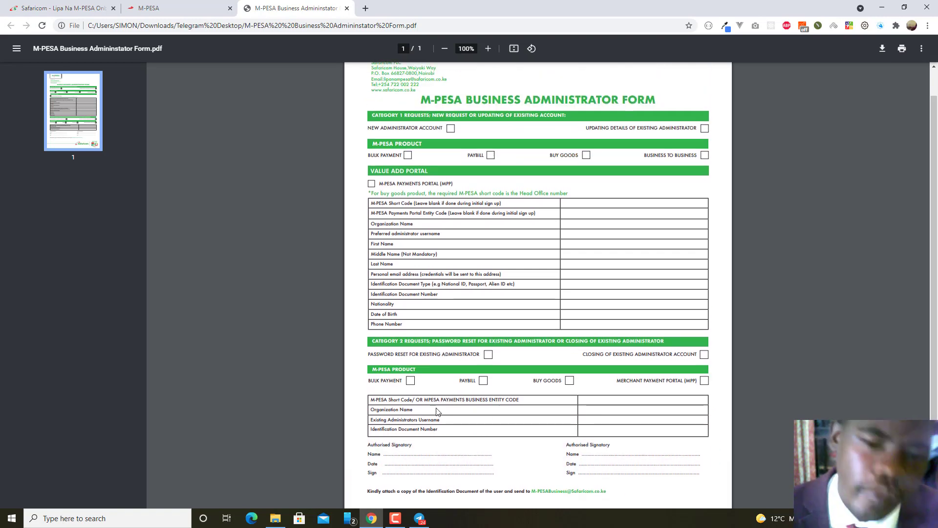
pyautogui.scroll(-3, 499, 327)
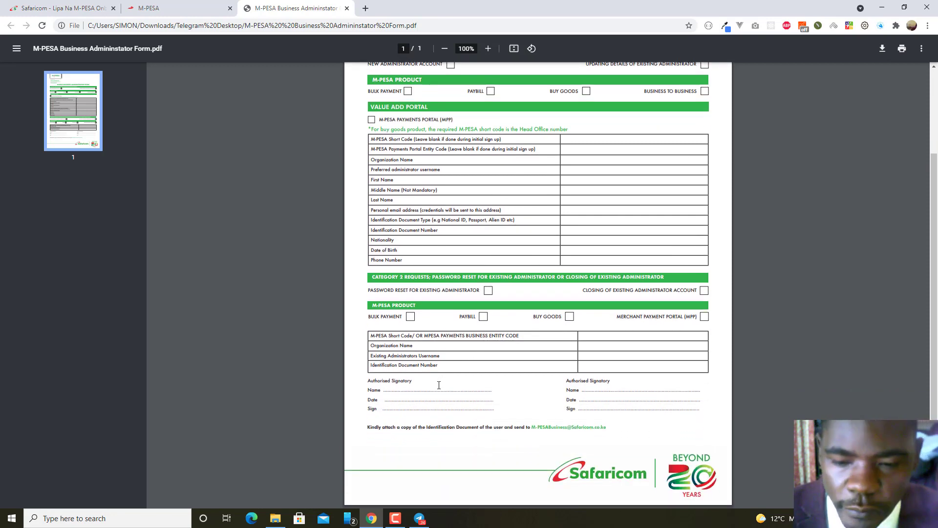
pyautogui.scroll(3, 439, 385)
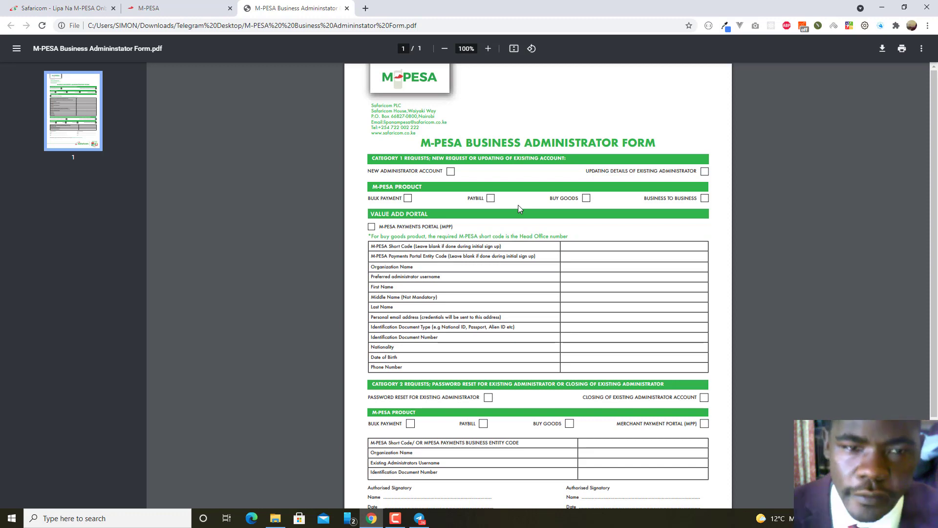
pyautogui.scroll(-3, 538, 215)
pyautogui.scroll(3, 562, 225)
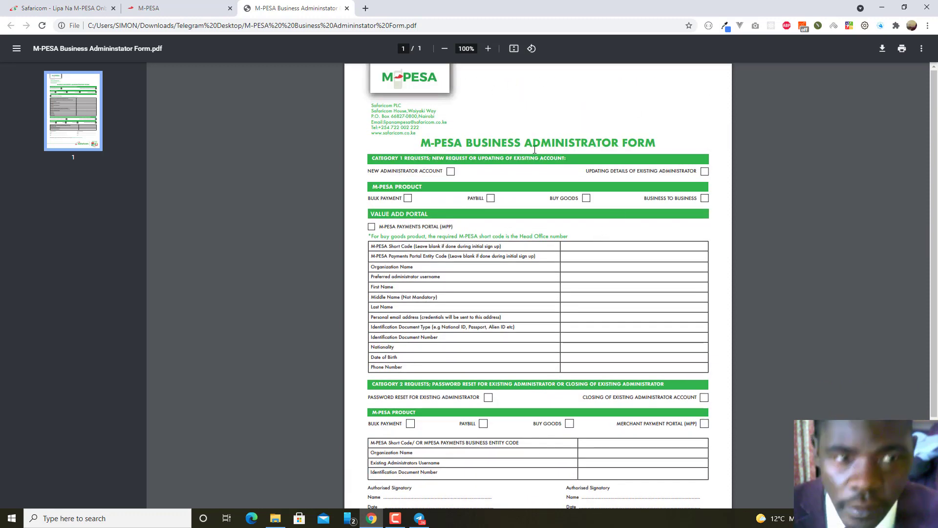
pyautogui.scroll(-1, 576, 241)
pyautogui.scroll(-3, 576, 241)
pyautogui.scroll(3, 503, 279)
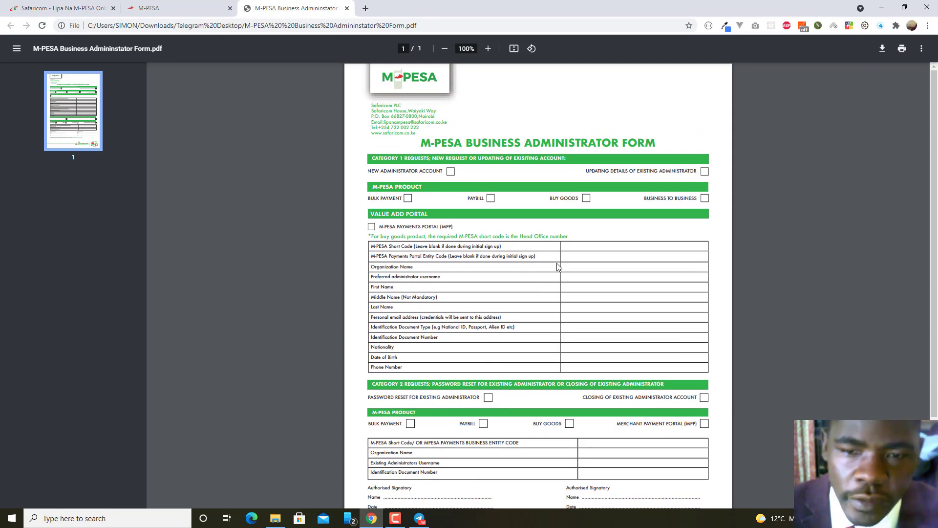
pyautogui.scroll(-3, 557, 264)
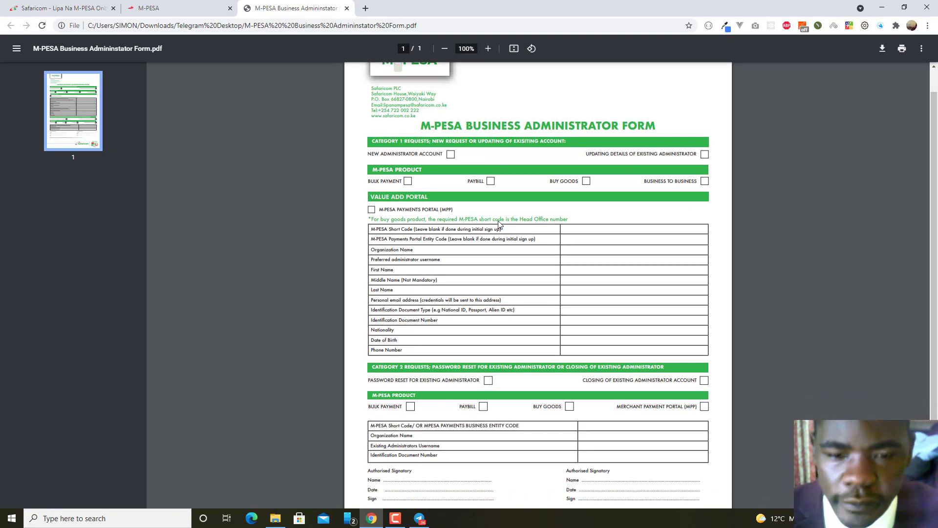
pyautogui.scroll(3, 552, 258)
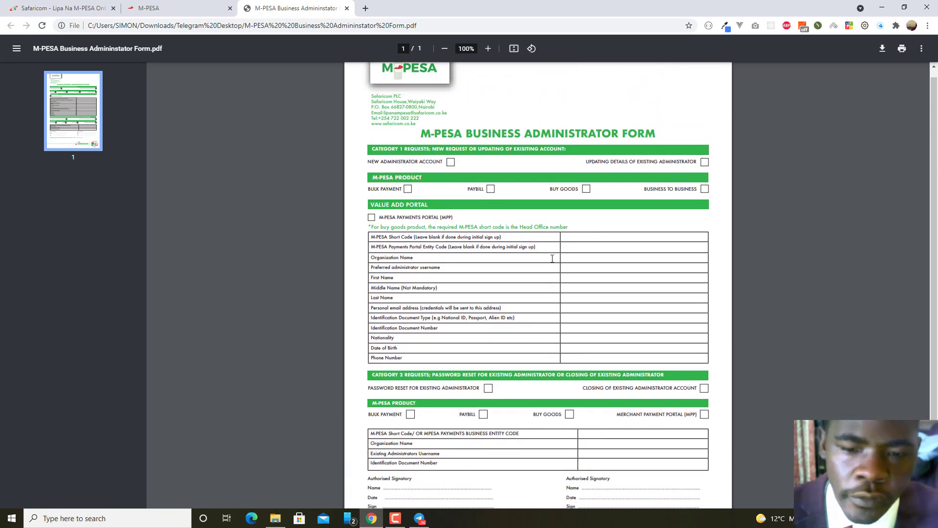
pyautogui.scroll(1, 524, 156)
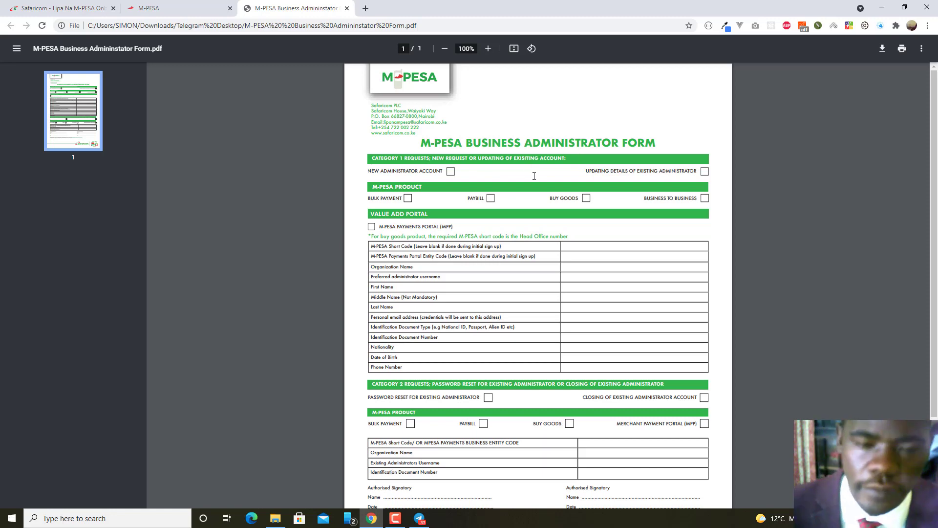
pyautogui.moveTo(534, 176); pyautogui.dragTo(543, 210)
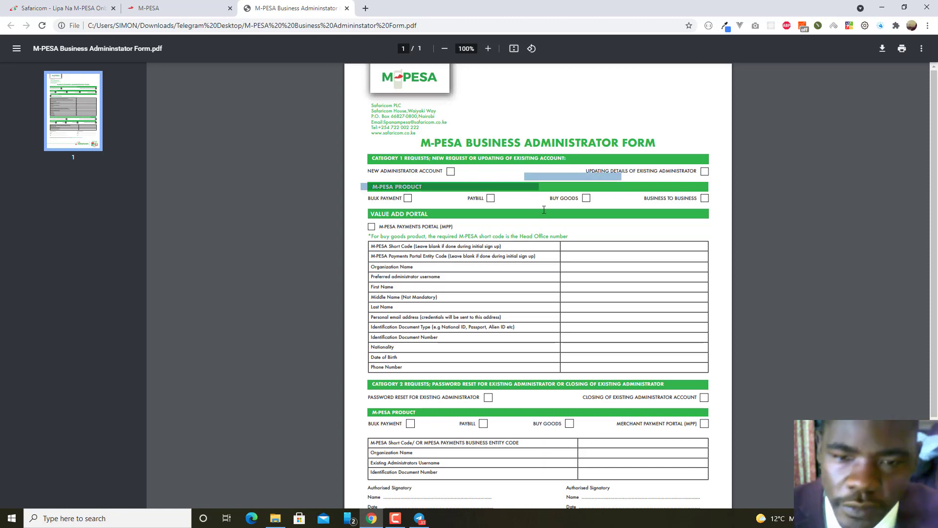
pyautogui.click(615, 221)
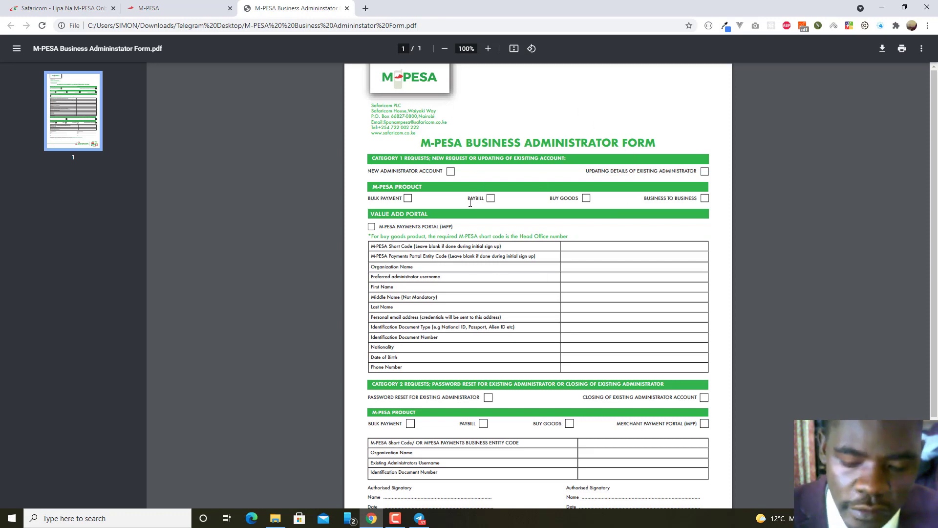
pyautogui.scroll(-2, 626, 215)
pyautogui.scroll(1, 631, 240)
pyautogui.scroll(2, 631, 240)
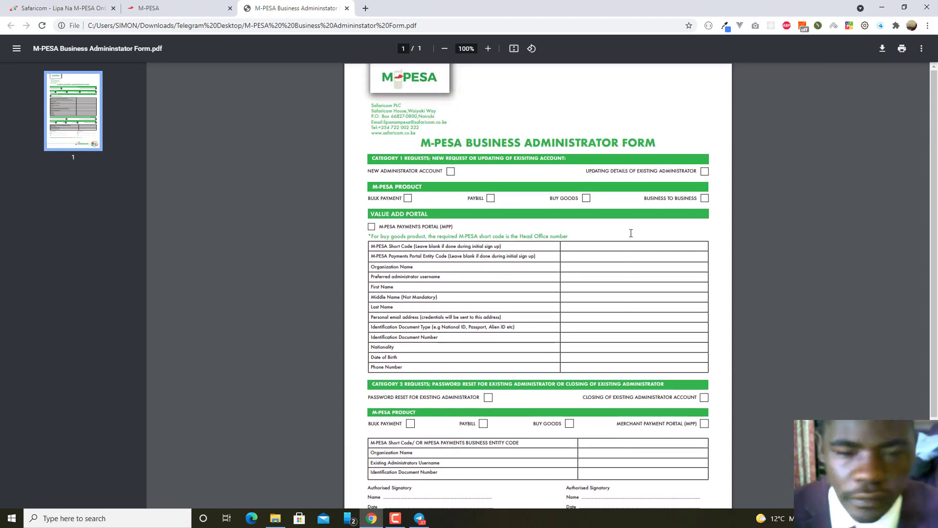
pyautogui.scroll(-1, 449, 200)
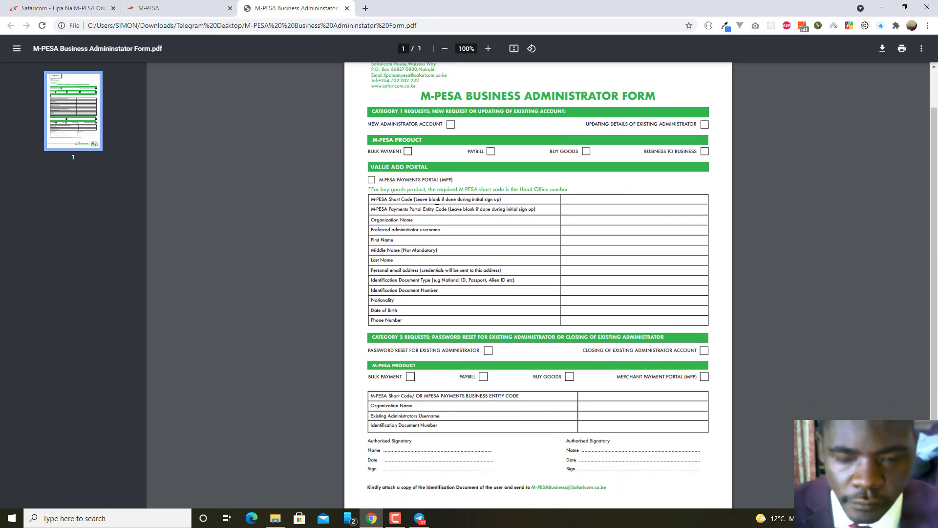
pyautogui.scroll(1, 496, 224)
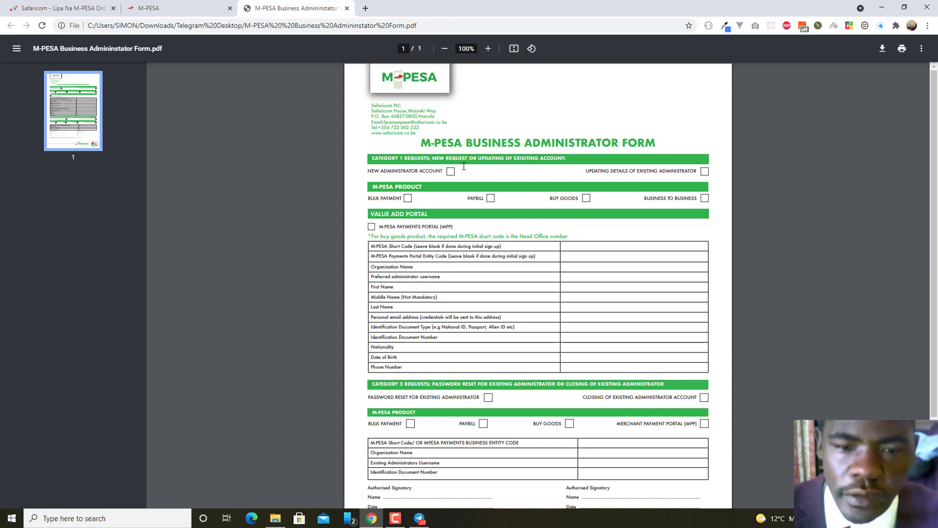
# Switch to the Organization Portal login tab, then add a fourth blank tab.
pyautogui.click(154, 8)
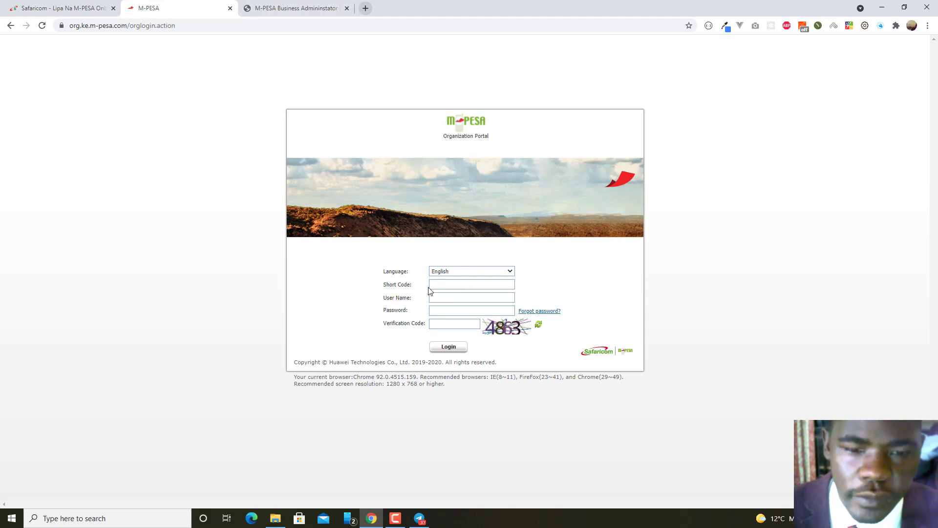
pyautogui.click(365, 8)
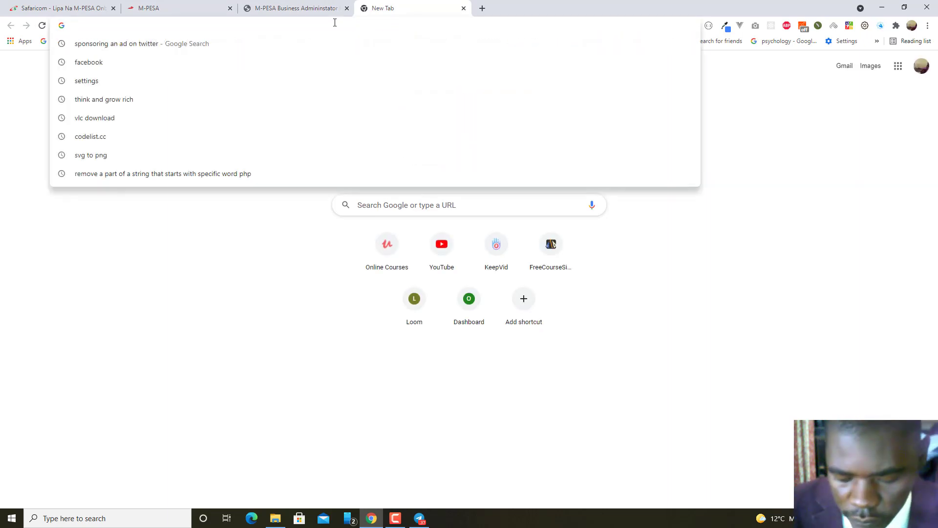
# Search Google for 'safaricom developers' and open the Safaricom Developers' Portal: Daraja result.
pyautogui.write('deve')
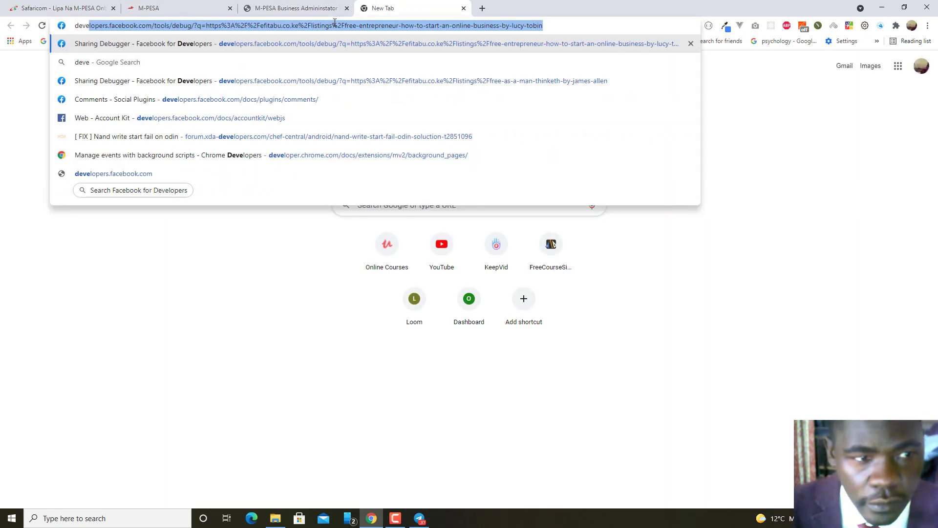
pyautogui.press('BackSpace')
pyautogui.press('BackSpace')
pyautogui.press('BackSpace')
pyautogui.press('BackSpace')
pyautogui.press('BackSpace')
pyautogui.write('safa')
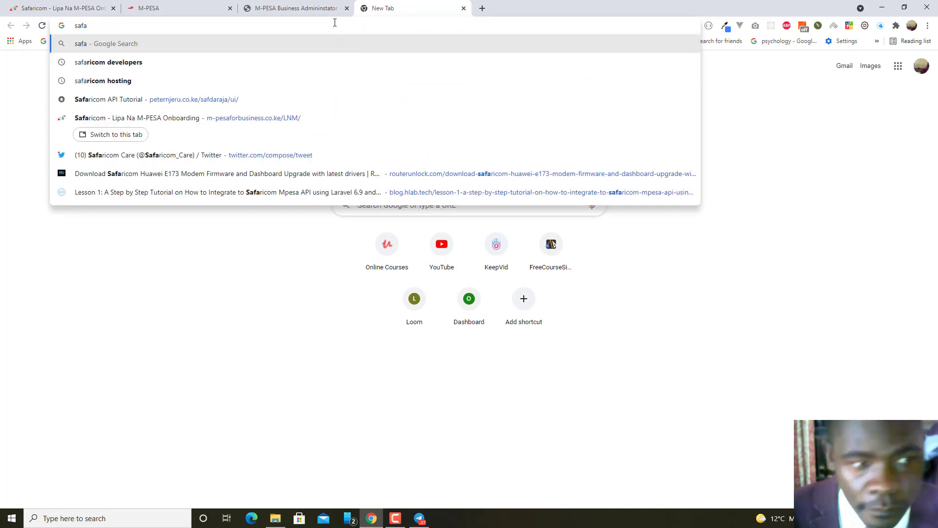
pyautogui.click(234, 62)
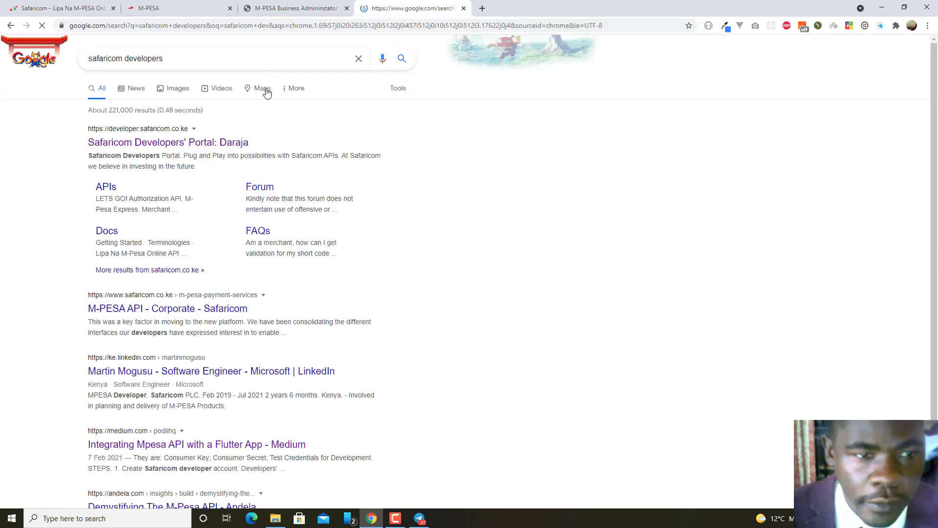
pyautogui.click(145, 142)
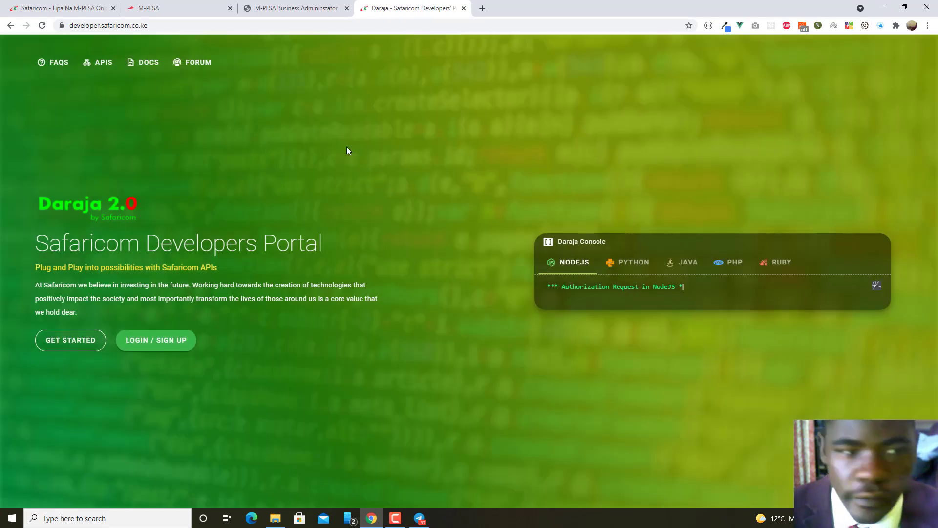
# Log in to Daraja with the autofilled credentials and open the GO LIVE form.
pyautogui.click(150, 342)
pyautogui.click(441, 278)
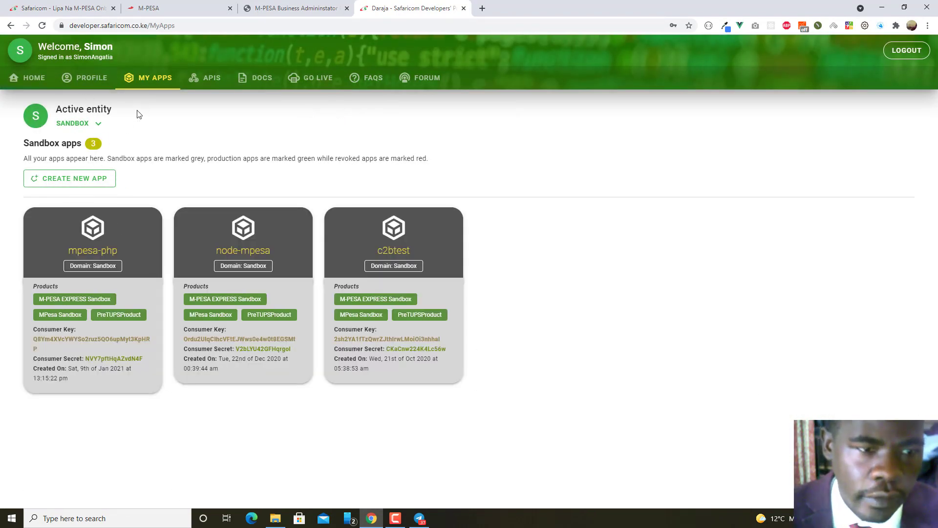
pyautogui.click(313, 79)
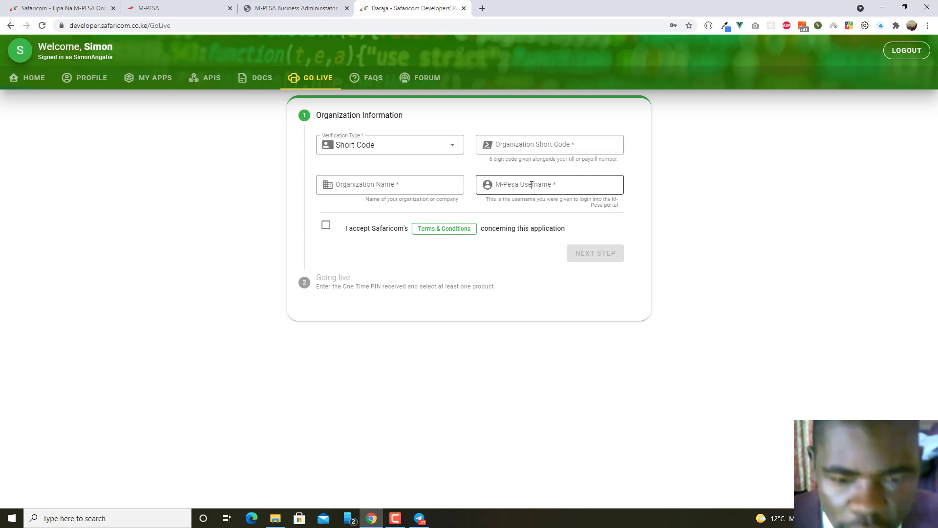
pyautogui.click(326, 228)
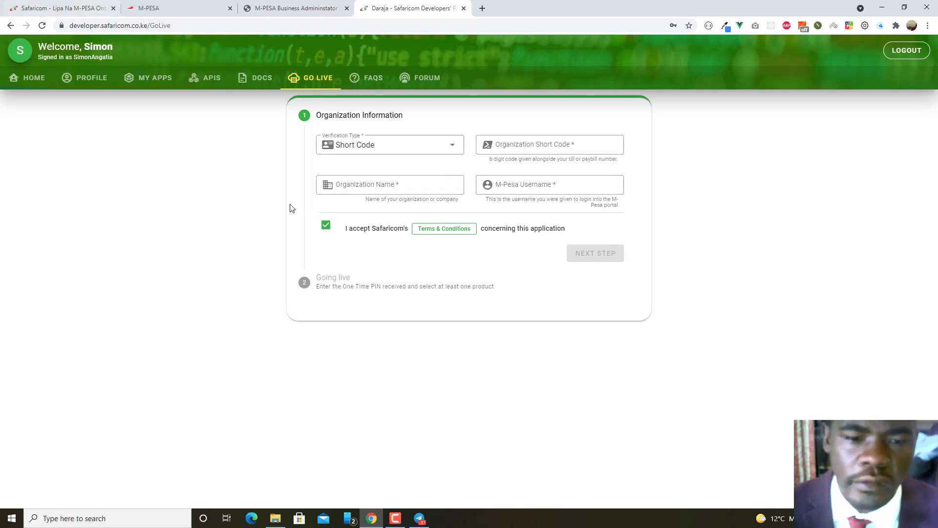
pyautogui.click(326, 227)
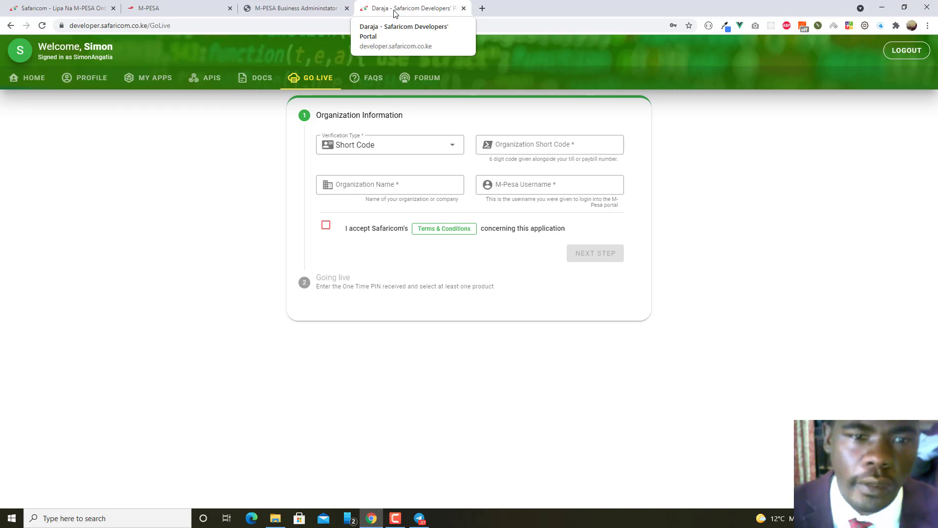
# Add a fifth blank tab, discard the typed 'apis', and go back to the M-PESA login tab.
pyautogui.click(483, 8)
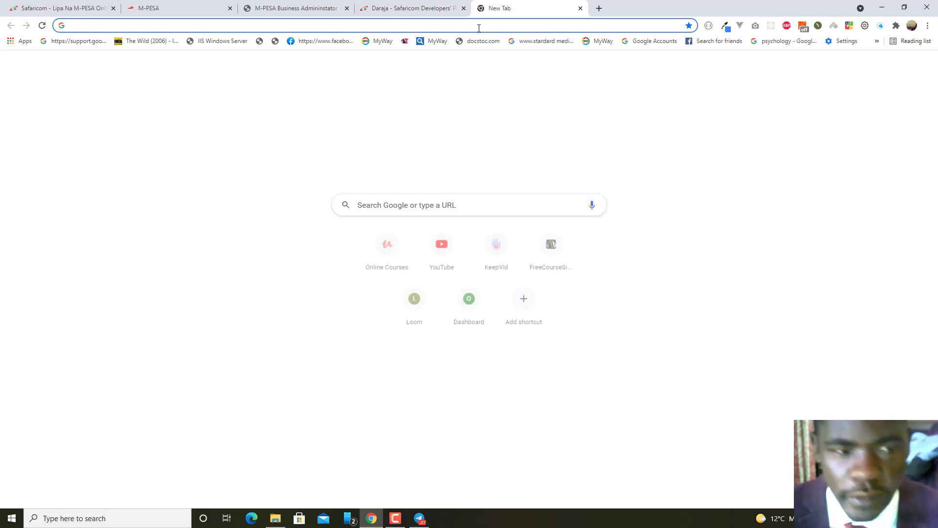
pyautogui.write('apis')
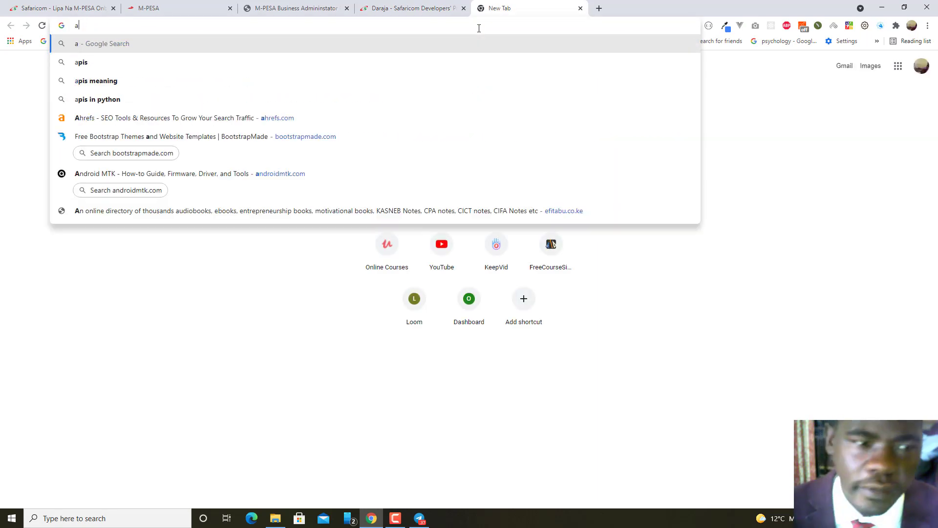
pyautogui.press('Escape')
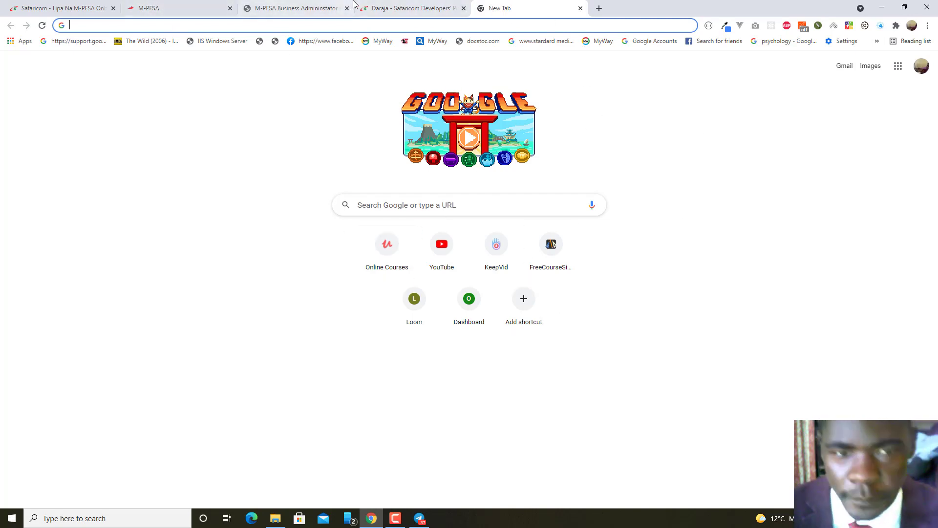
pyautogui.click(386, 8)
pyautogui.click(304, 7)
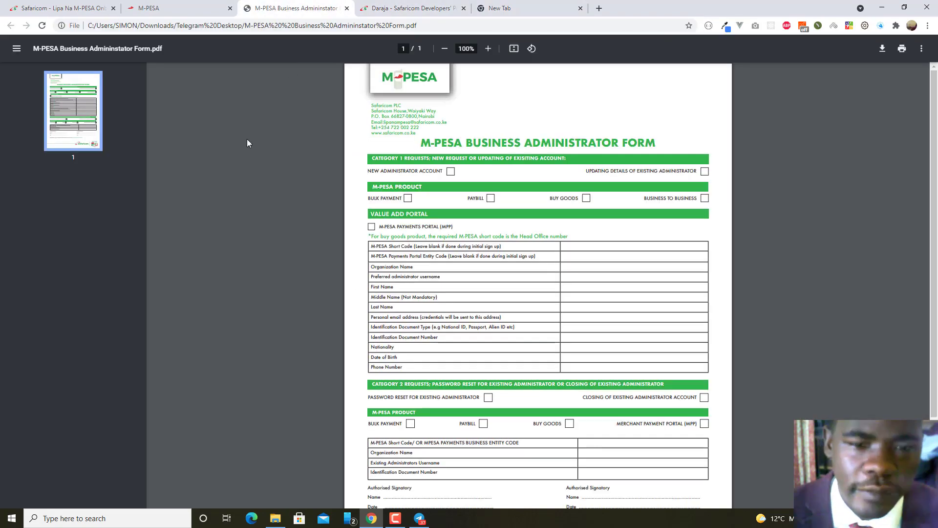
pyautogui.click(172, 5)
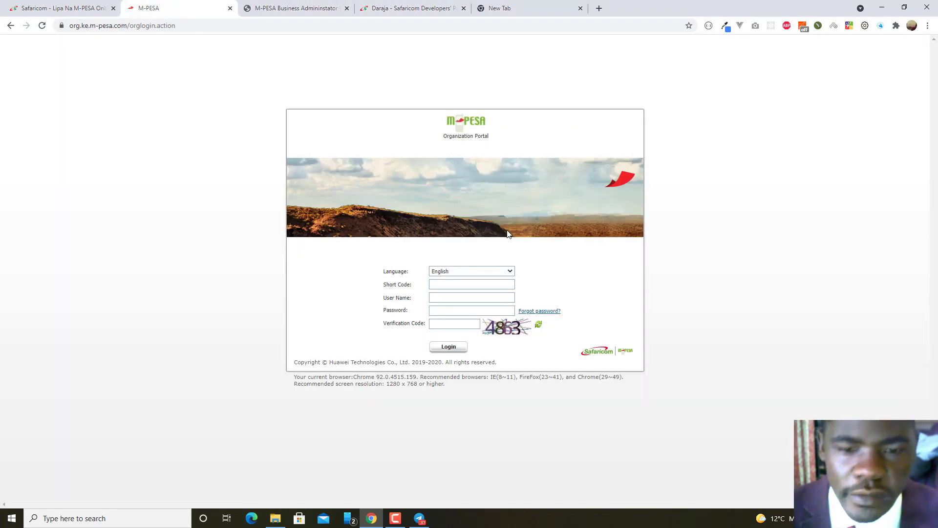